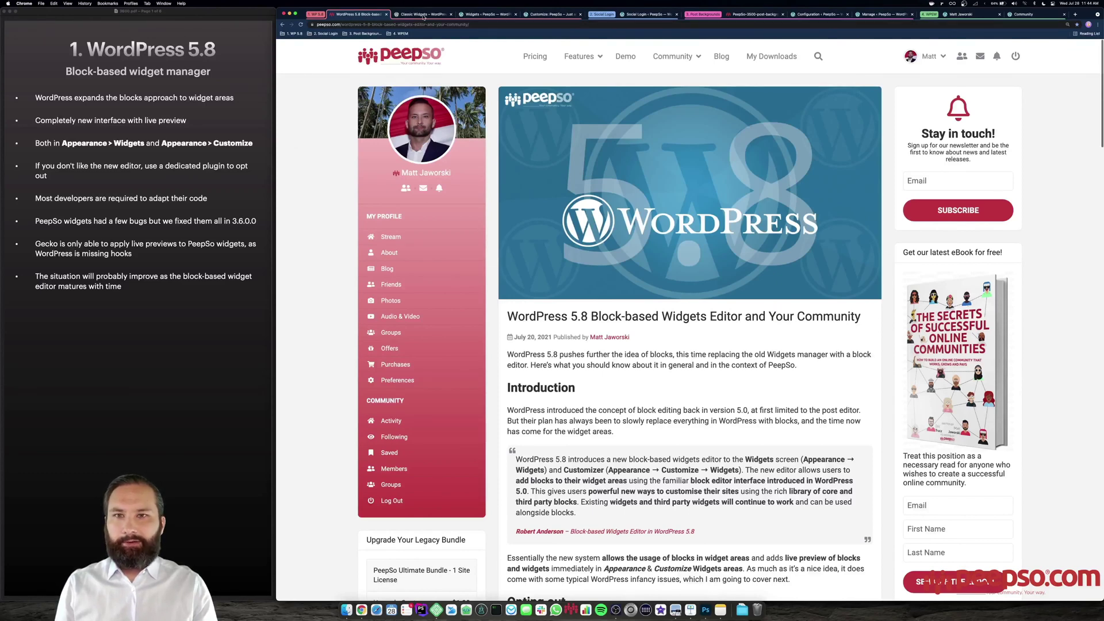
{"action": "left_click", "coordinate": [423, 14]}
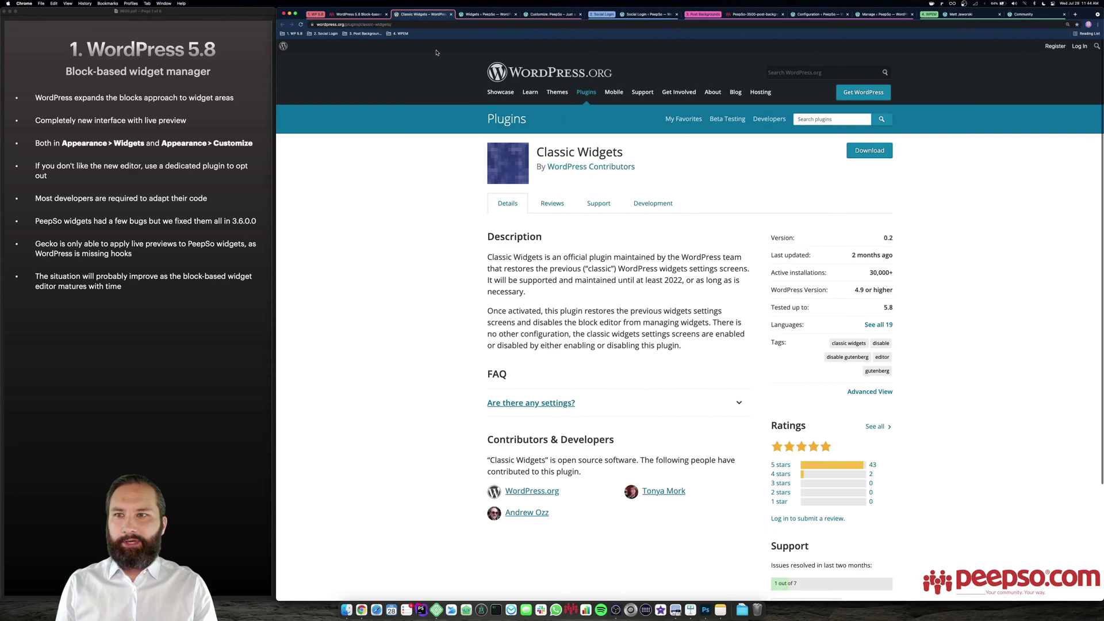
{"action": "left_click", "coordinate": [366, 16]}
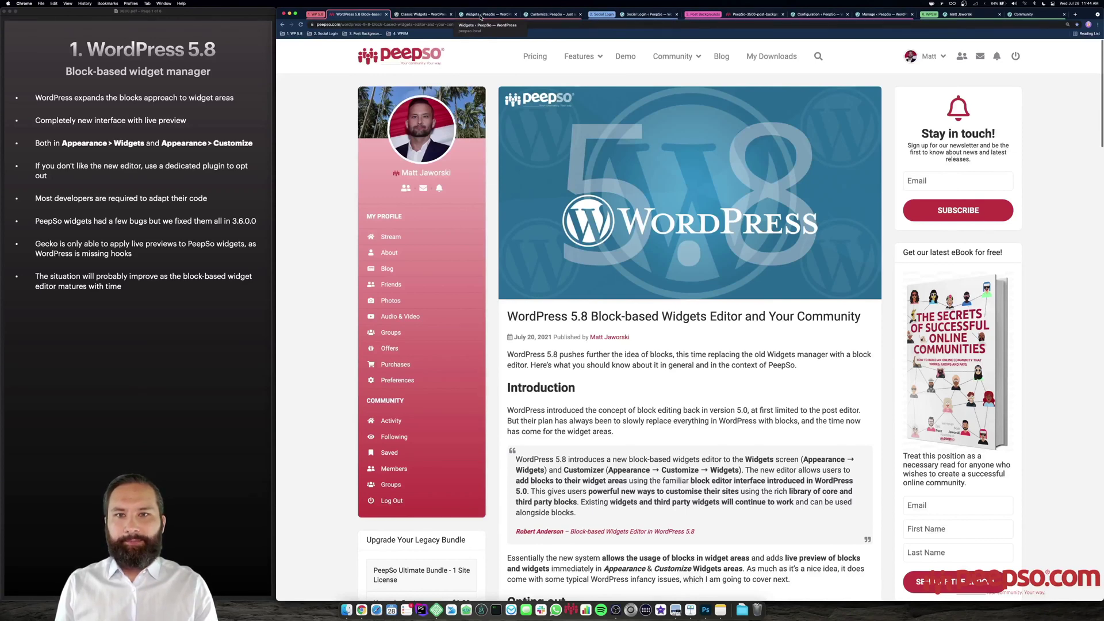
Step: Open the block widgets editor and view the PeepSo UserBar widget's settings
{"action": "left_click", "coordinate": [481, 15]}
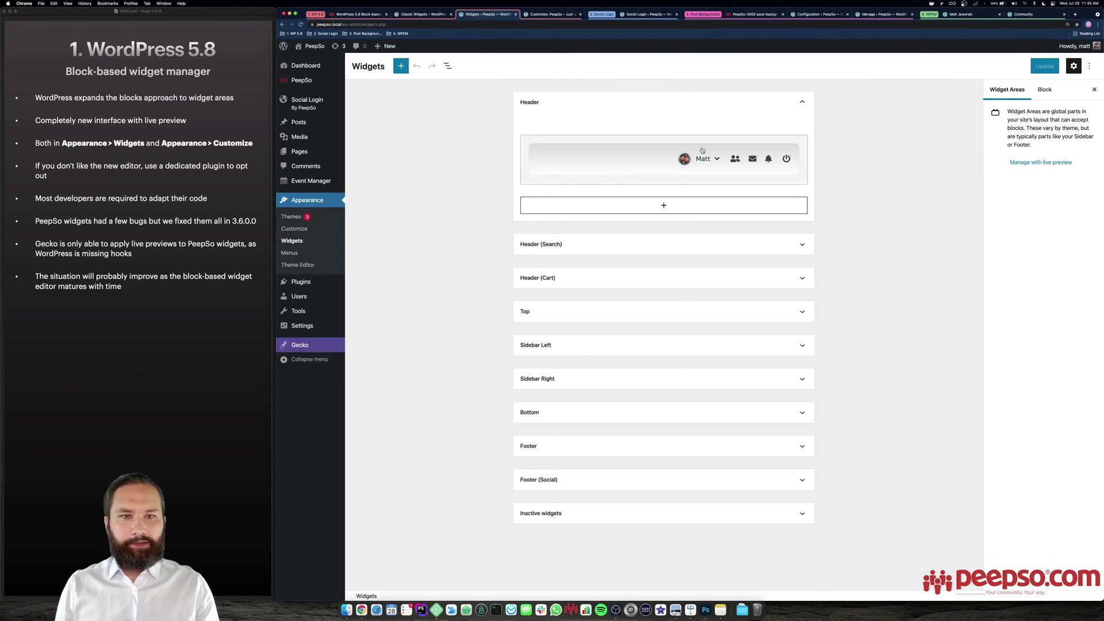
{"action": "left_click", "coordinate": [582, 153]}
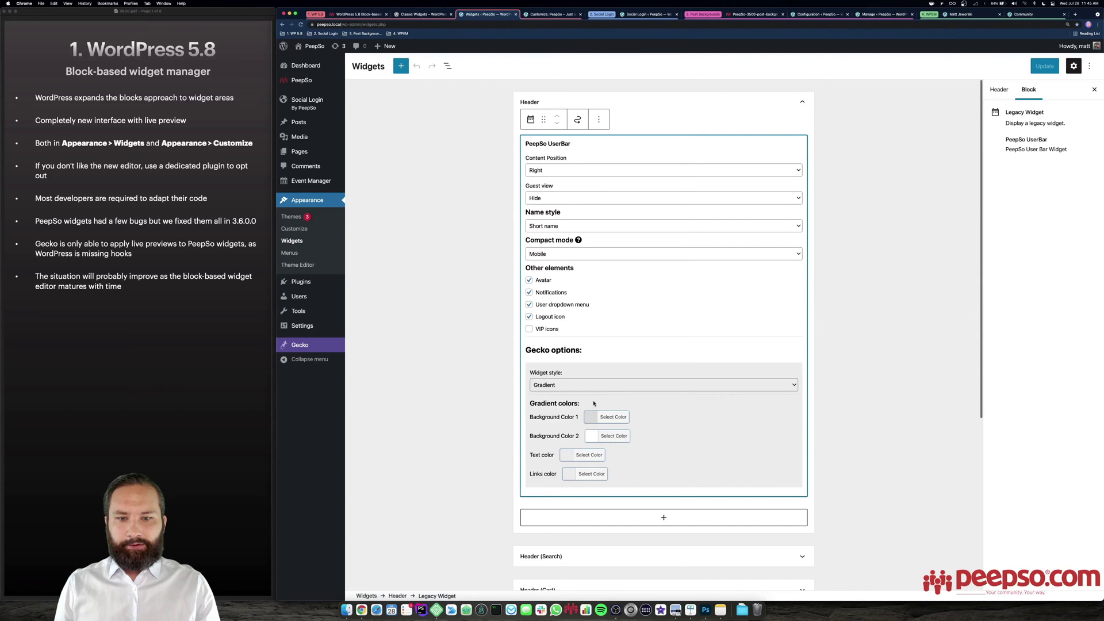
{"action": "left_click", "coordinate": [837, 166]}
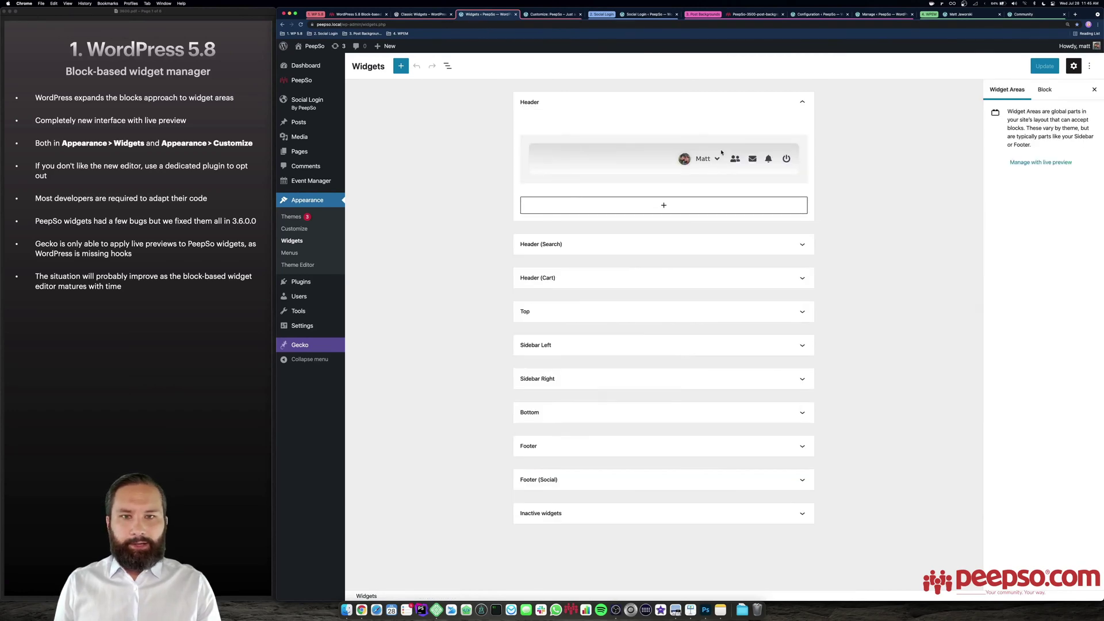
Step: Expand the Sidebar Left and Sidebar Right widget areas, then move to the live-preview Customizer
{"action": "left_click", "coordinate": [586, 344]}
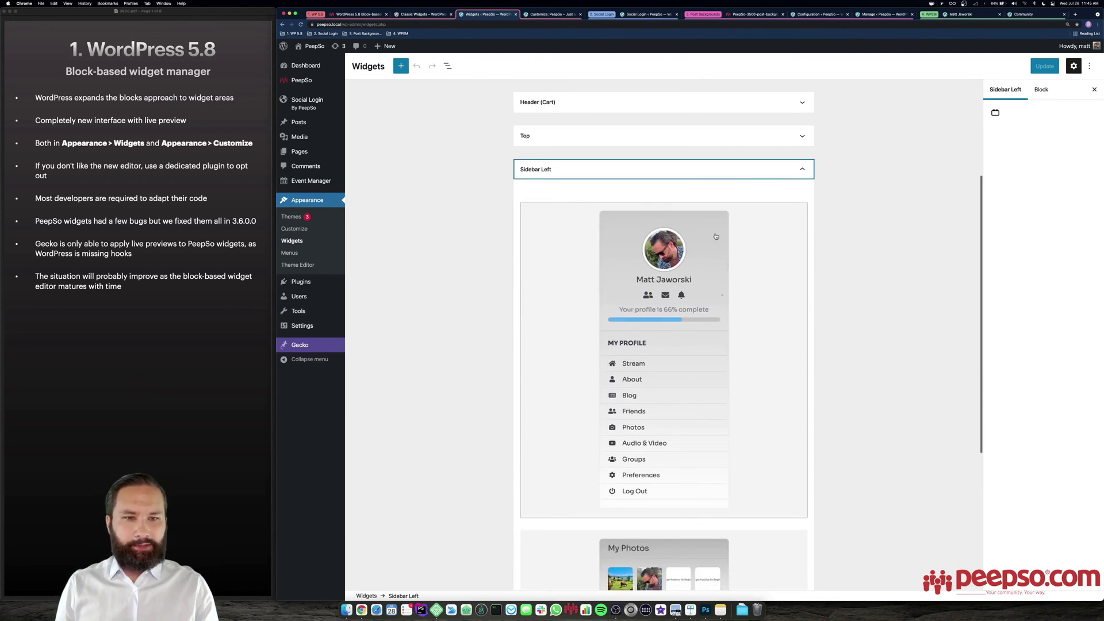
{"action": "scroll", "coordinate": [715, 275], "scroll_direction": "down", "scroll_amount": 5}
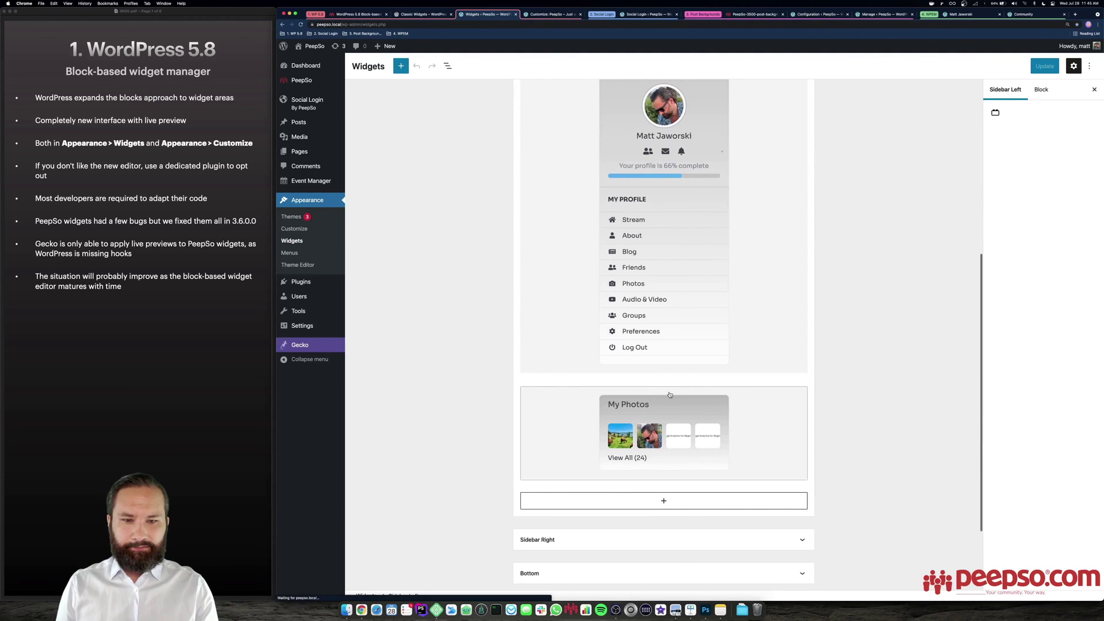
{"action": "scroll", "coordinate": [670, 395], "scroll_direction": "down", "scroll_amount": 3}
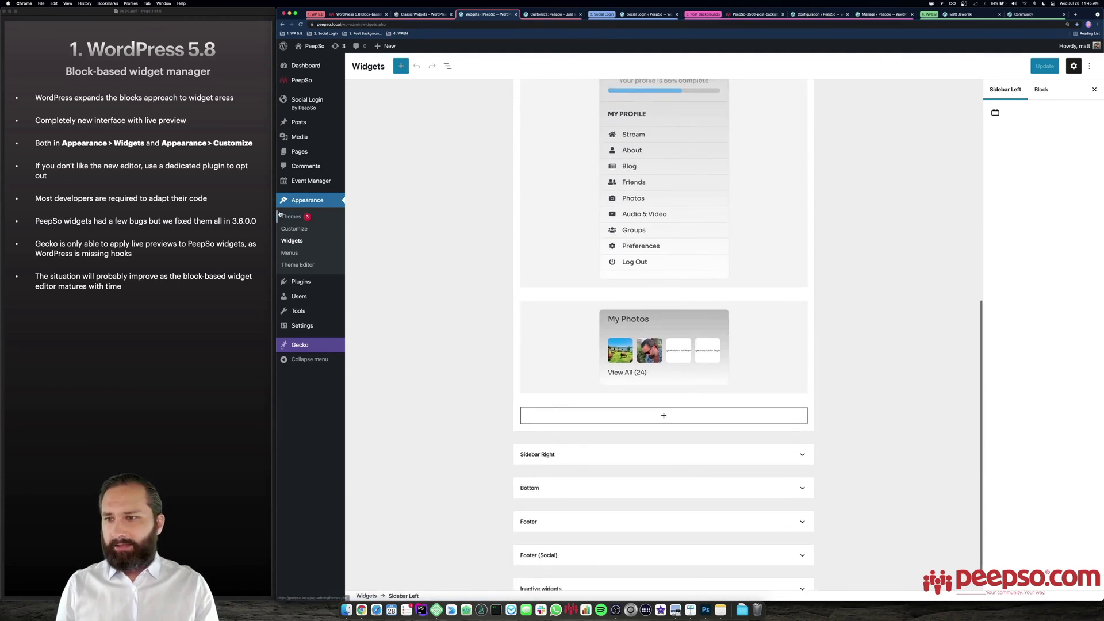
{"action": "scroll", "coordinate": [419, 269], "scroll_direction": "down", "scroll_amount": 1}
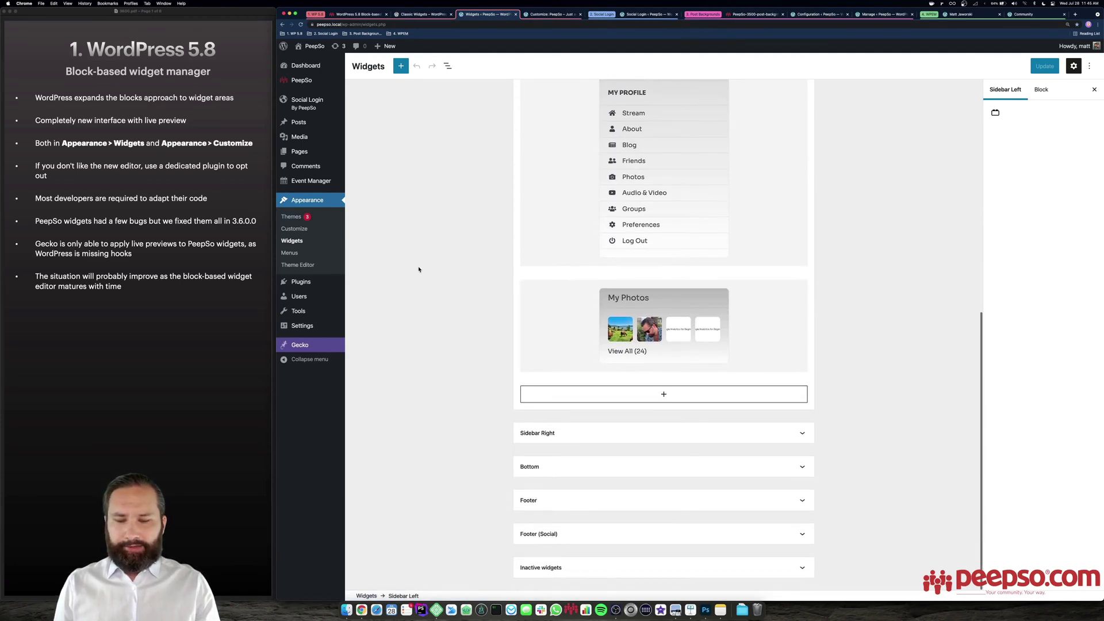
{"action": "left_click", "coordinate": [574, 438]}
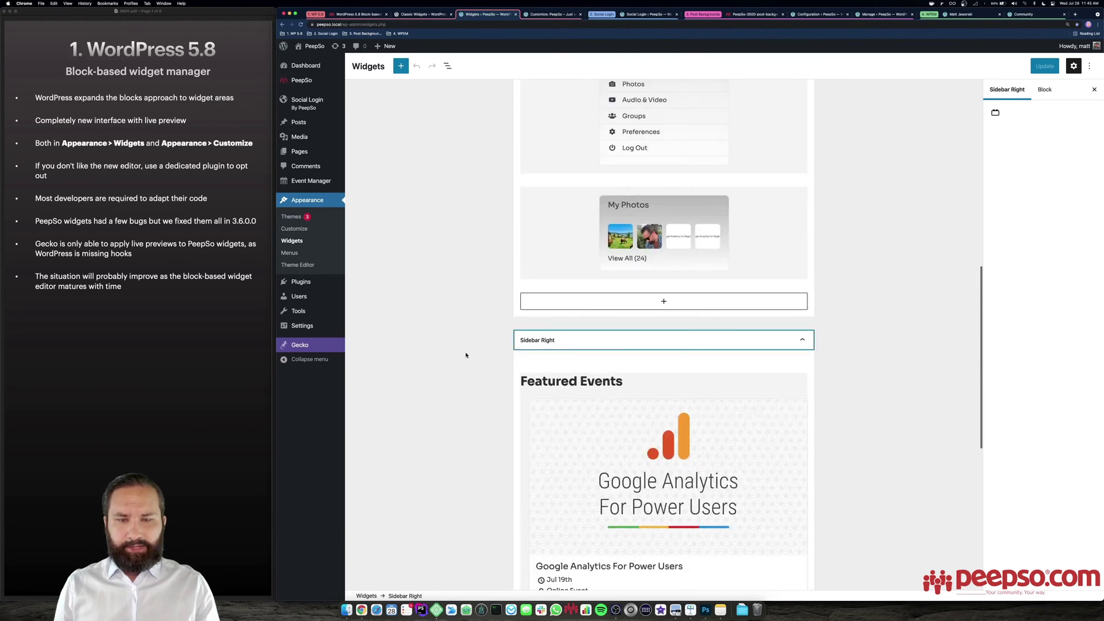
{"action": "scroll", "coordinate": [465, 355], "scroll_direction": "down", "scroll_amount": 5}
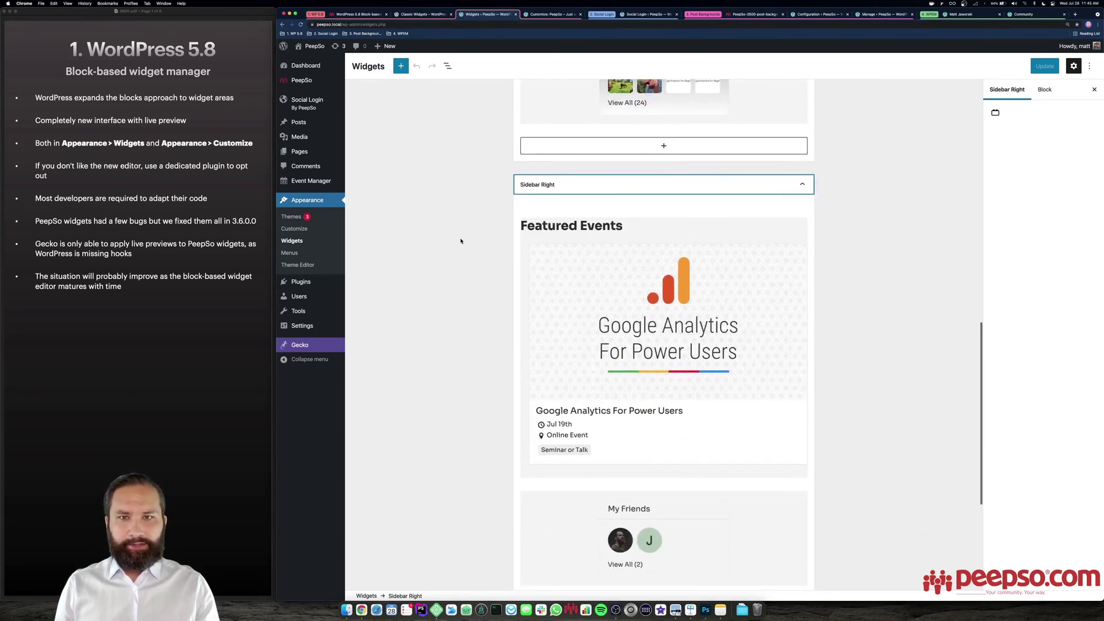
{"action": "left_click", "coordinate": [556, 15]}
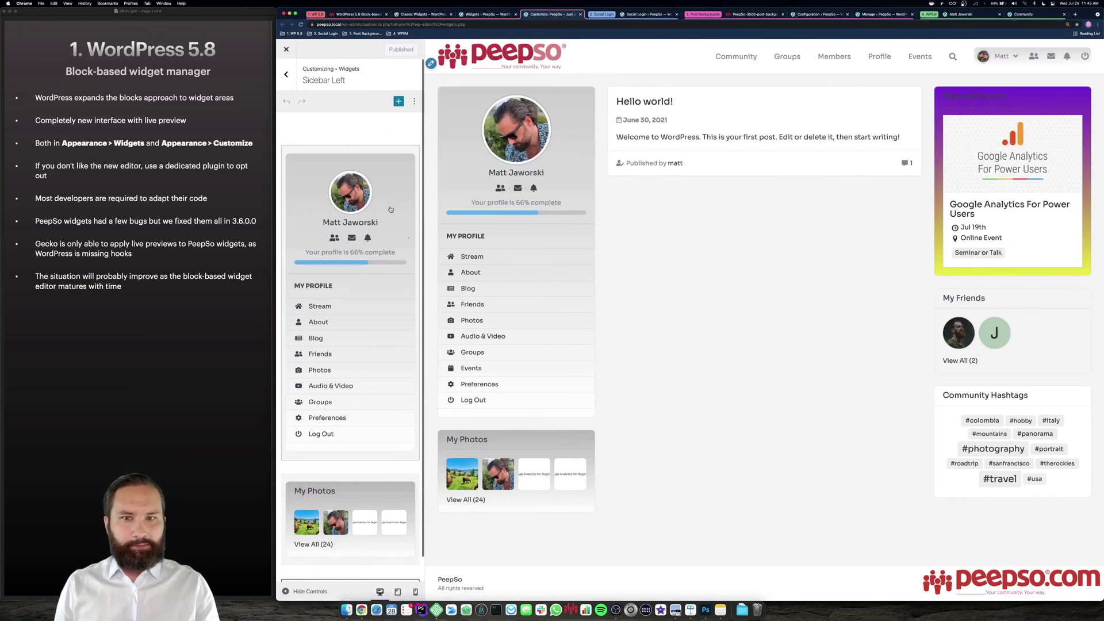
Step: Return to the widget areas list and open Sidebar Right in the Customizer
{"action": "scroll", "coordinate": [373, 224], "scroll_direction": "down", "scroll_amount": 1}
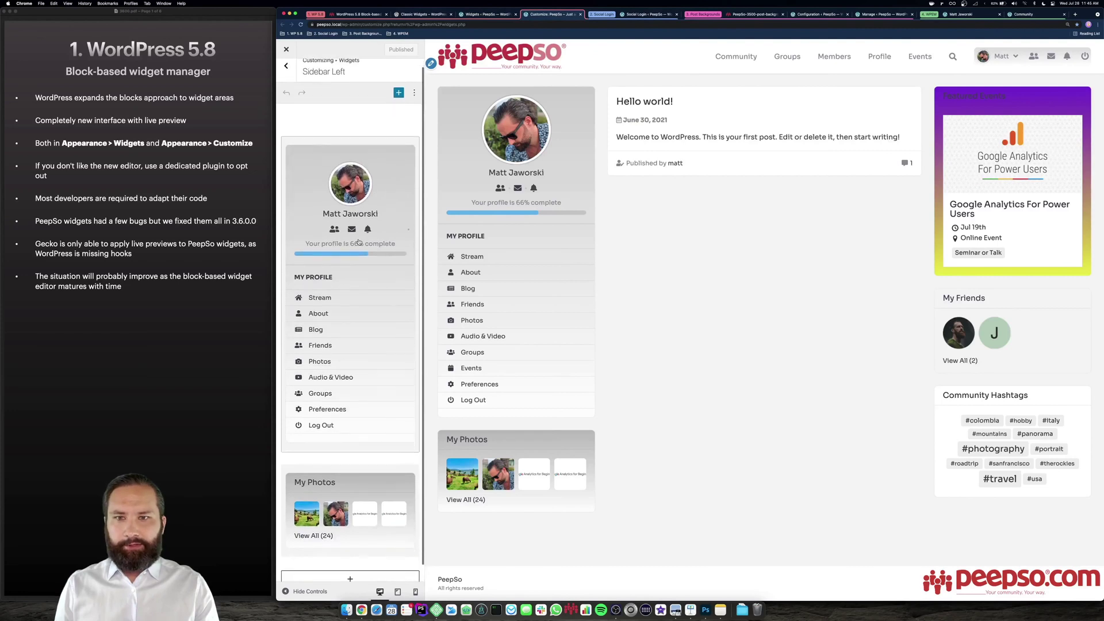
{"action": "left_click", "coordinate": [285, 66]}
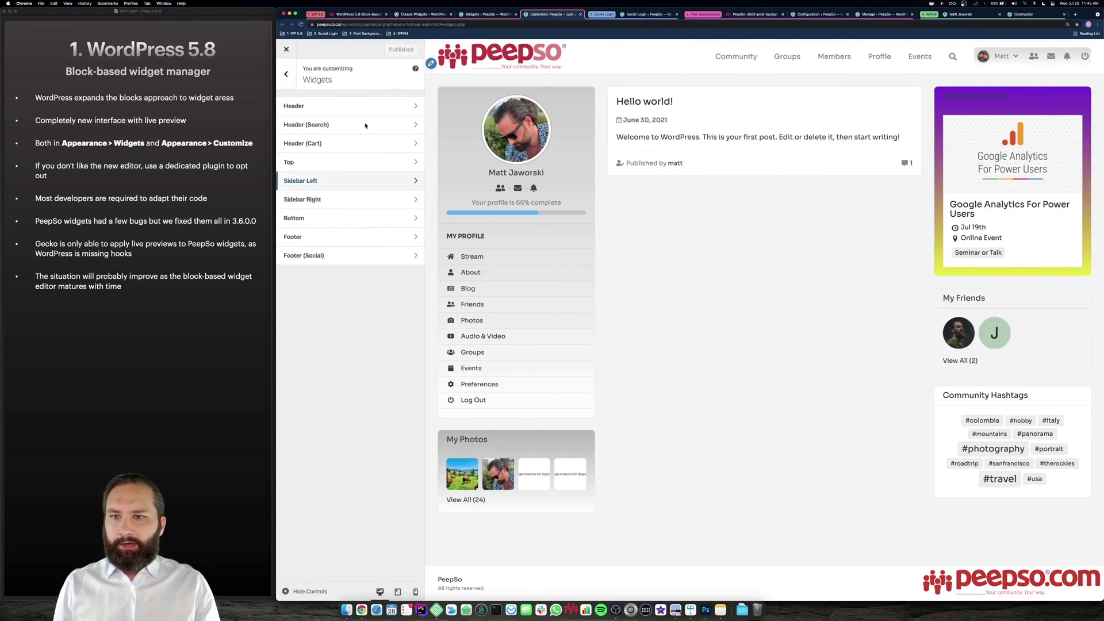
{"action": "left_click", "coordinate": [350, 200]}
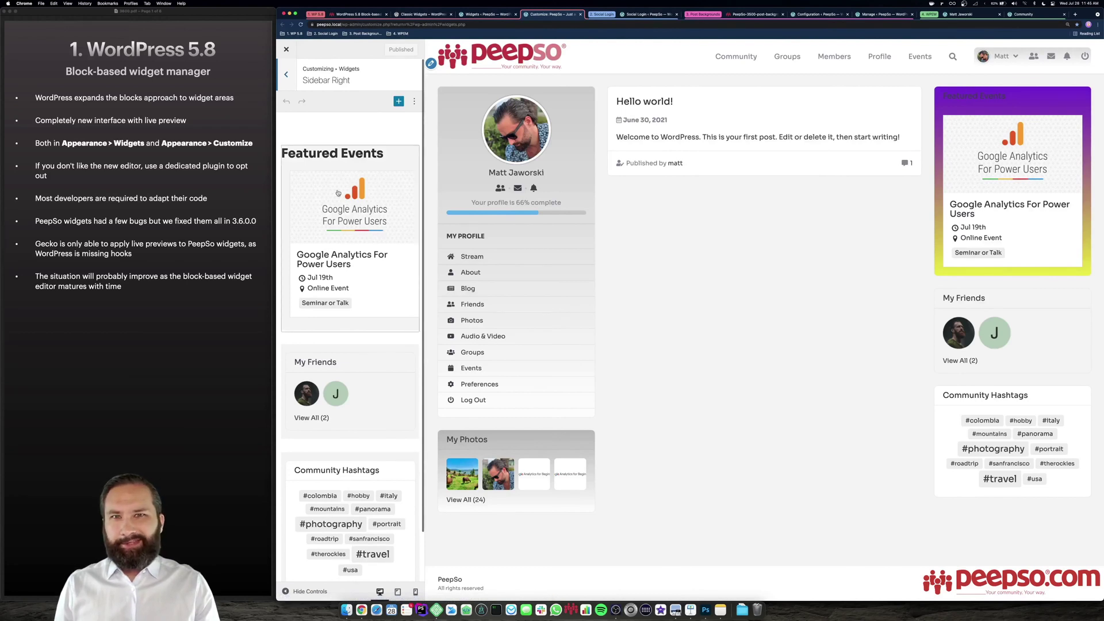
{"action": "scroll", "coordinate": [338, 193], "scroll_direction": "down", "scroll_amount": 1}
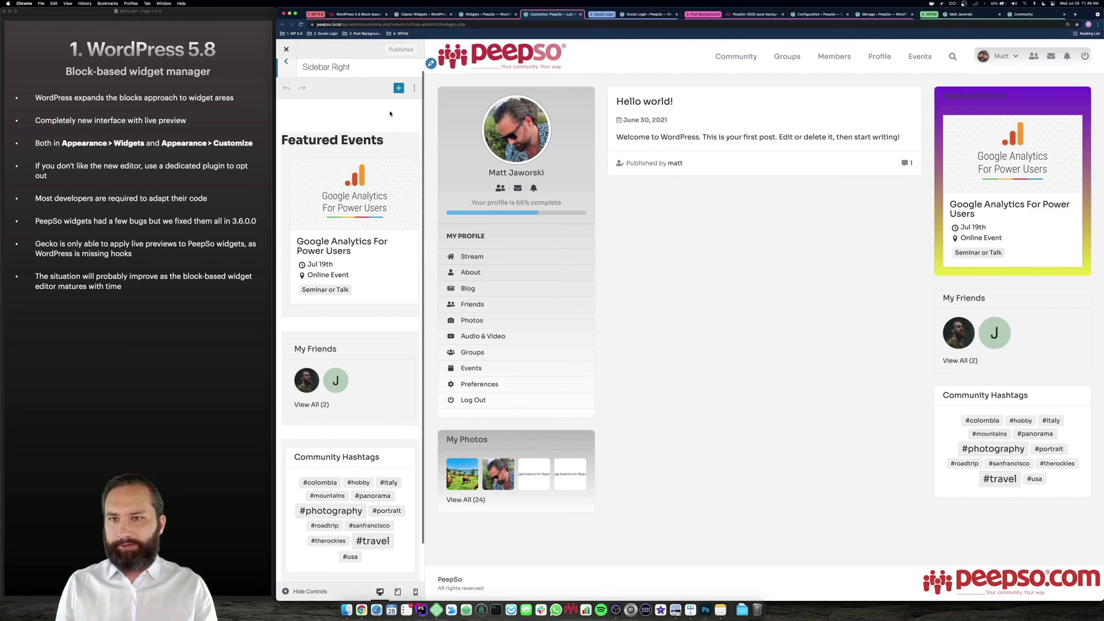
{"action": "scroll", "coordinate": [390, 114], "scroll_direction": "up", "scroll_amount": 1}
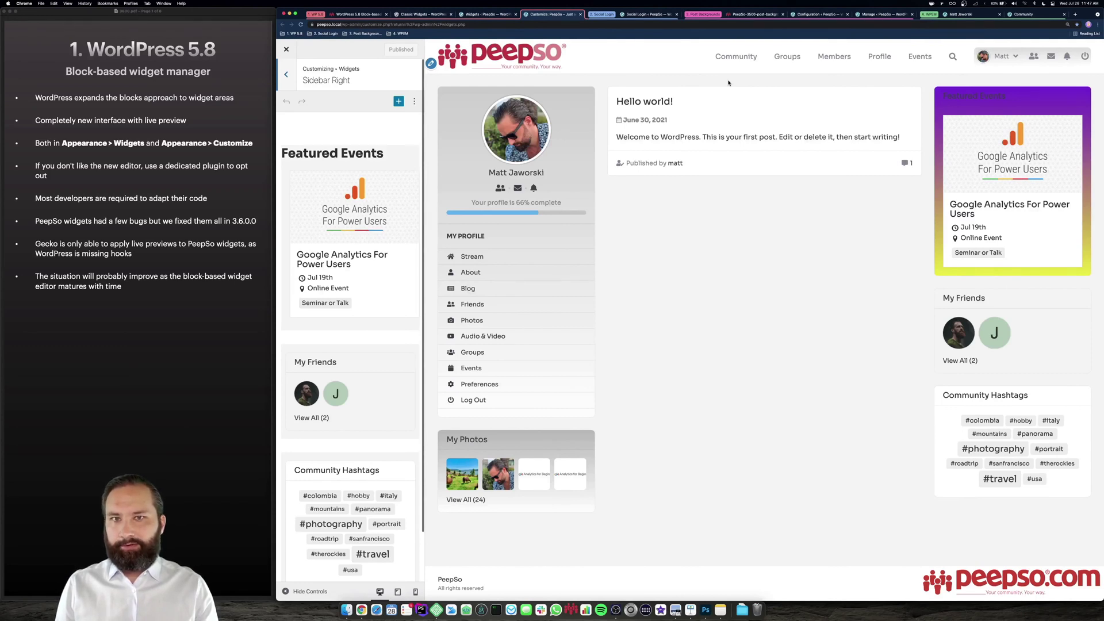
Step: Advance the slides to Social Login and bring up the Social Login by PeepSo settings page
{"action": "left_click", "coordinate": [121, 106]}
{"action": "key", "text": "Down"}
{"action": "key", "text": "Down"}
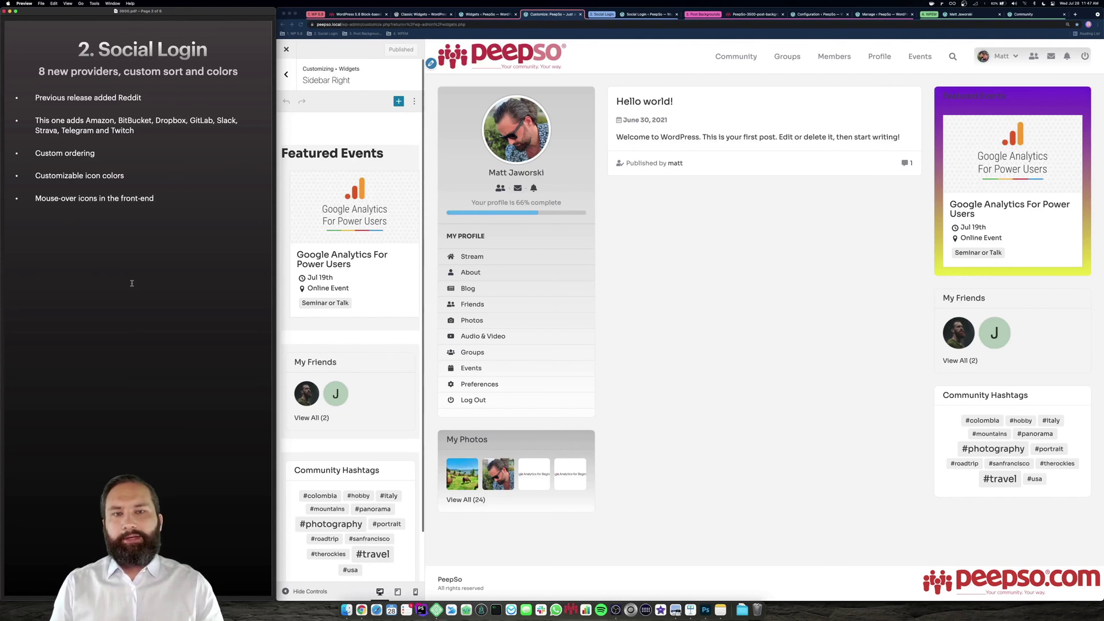
{"action": "left_click", "coordinate": [649, 14]}
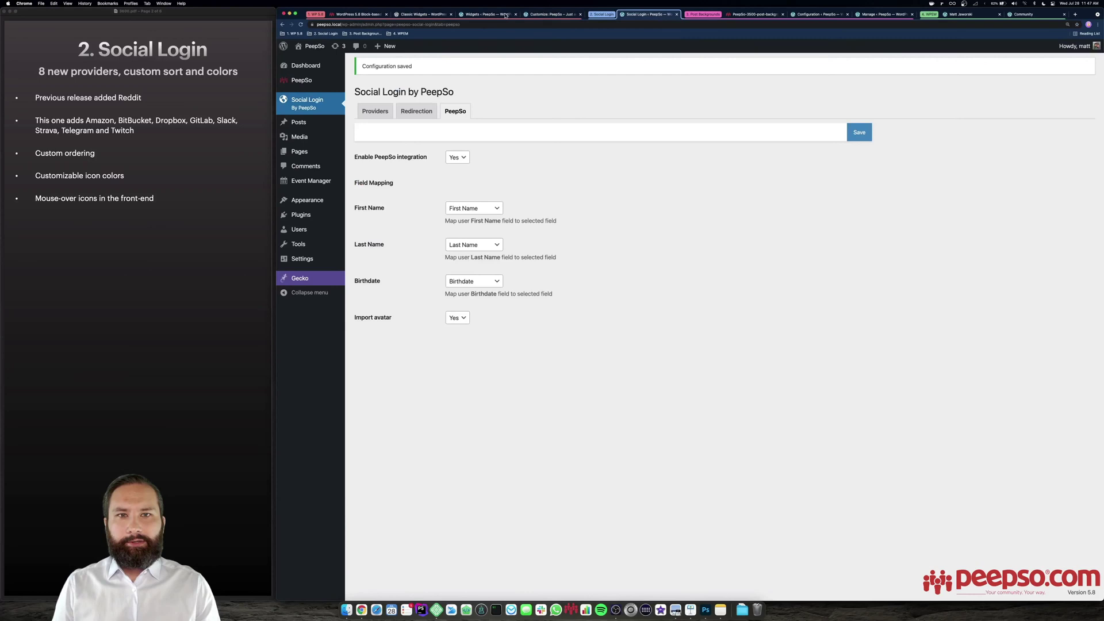
Step: Open the Social Login Providers list and look through the available providers
{"action": "left_click", "coordinate": [317, 15]}
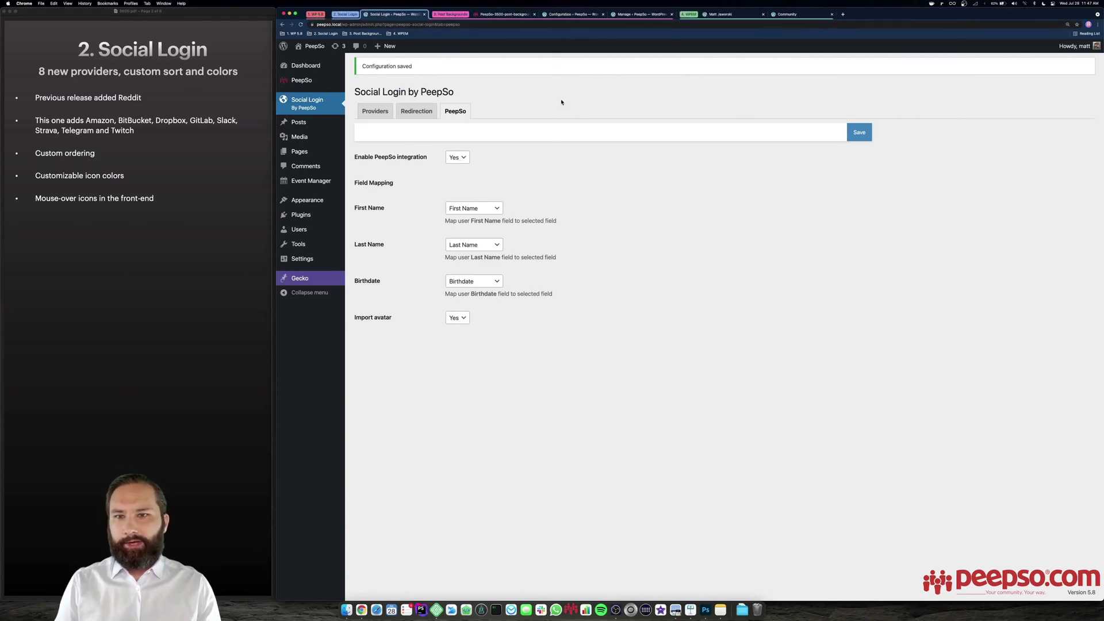
{"action": "mouse_move", "coordinate": [336, 117]}
{"action": "left_click", "coordinate": [371, 120]}
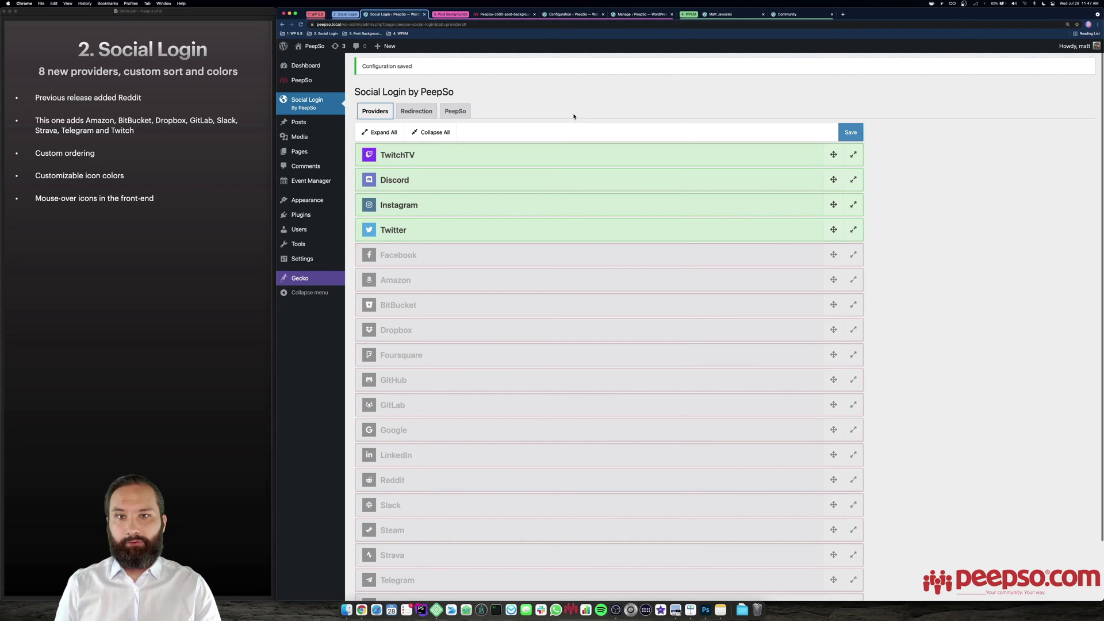
{"action": "scroll", "coordinate": [573, 116], "scroll_direction": "down", "scroll_amount": 2}
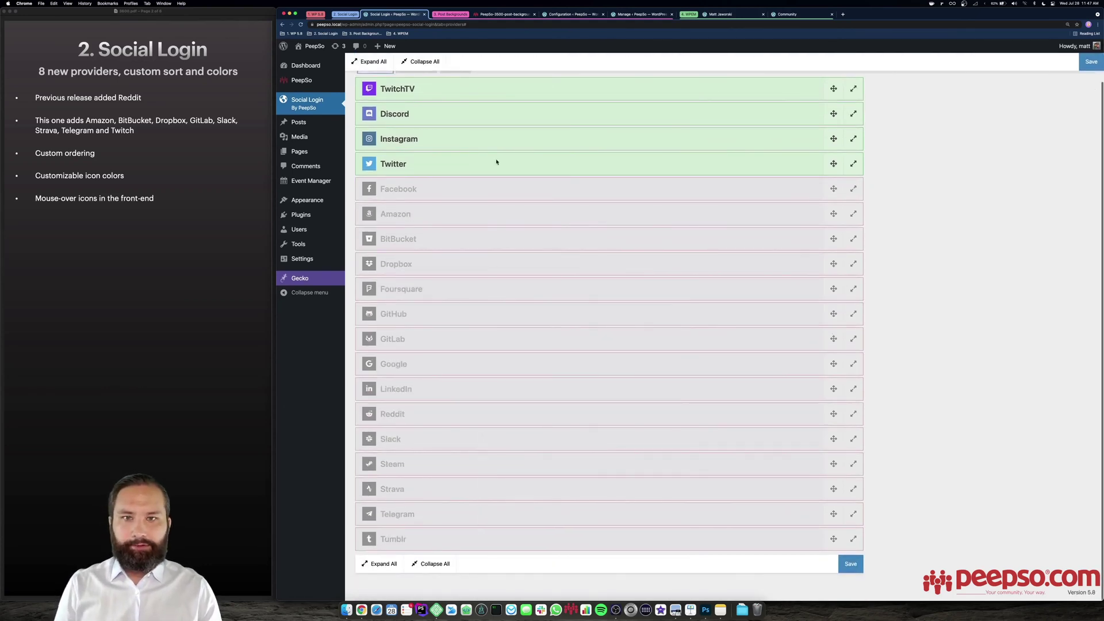
{"action": "scroll", "coordinate": [488, 225], "scroll_direction": "up", "scroll_amount": 1}
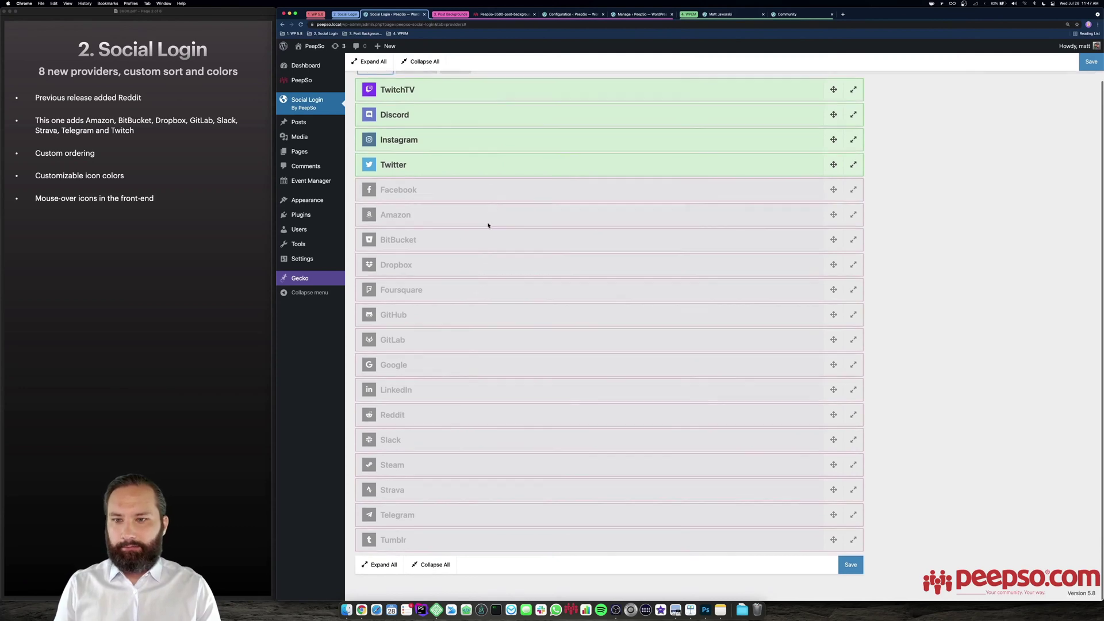
{"action": "scroll", "coordinate": [488, 225], "scroll_direction": "up", "scroll_amount": 2}
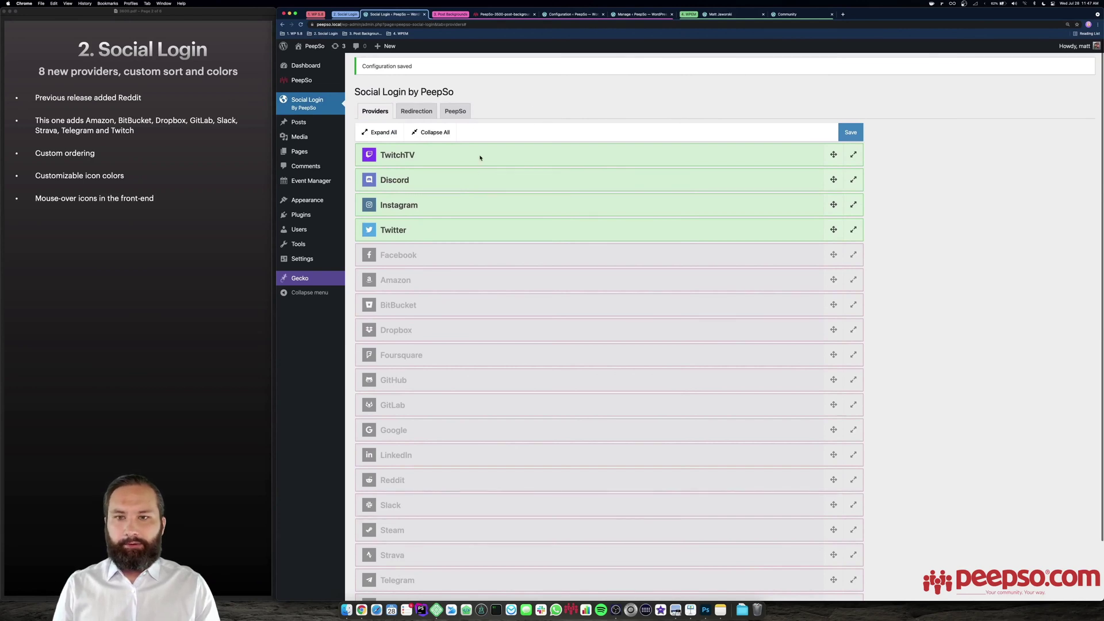
{"action": "scroll", "coordinate": [456, 506], "scroll_direction": "down", "scroll_amount": 3}
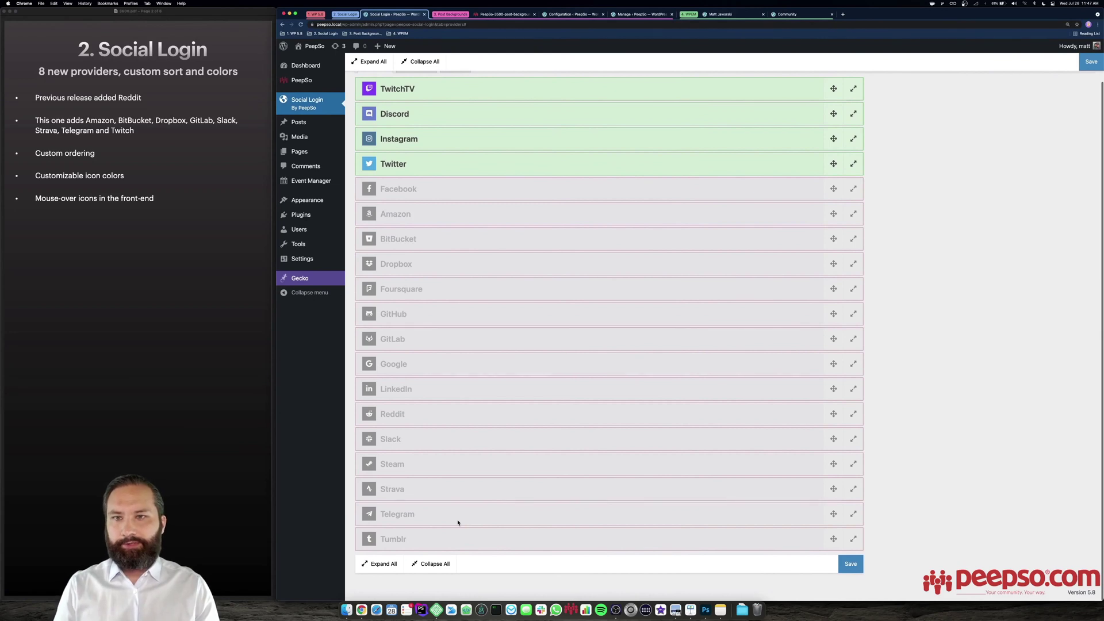
{"action": "scroll", "coordinate": [475, 380], "scroll_direction": "up", "scroll_amount": 2}
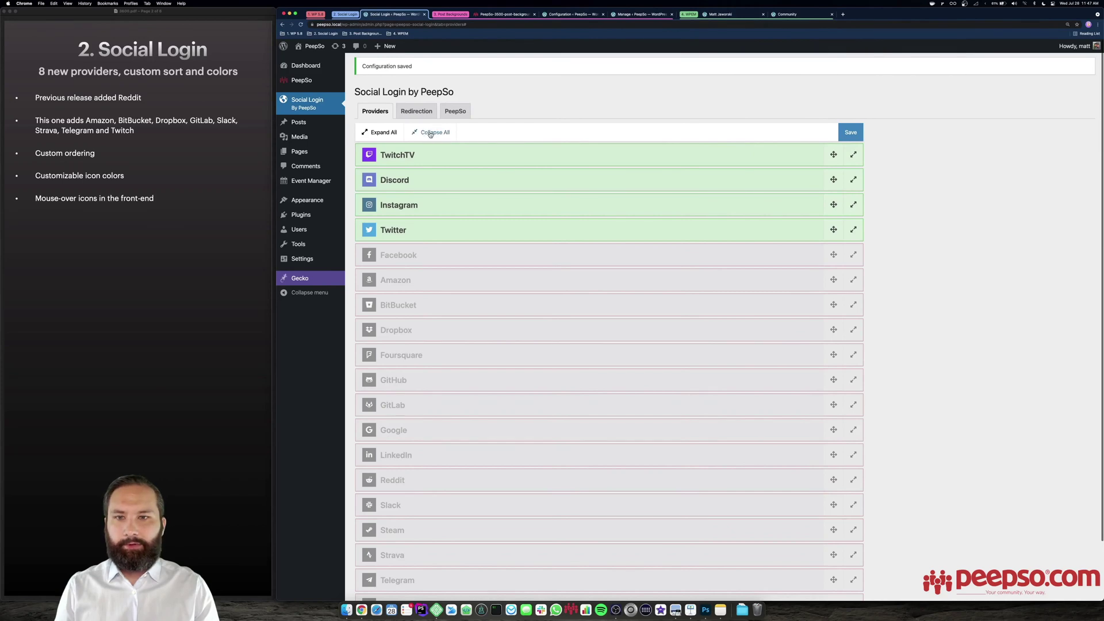
Step: Expand and collapse all providers, open TwitchTV, and drag rows to keep TwitchTV and Discord on top
{"action": "left_click", "coordinate": [389, 131]}
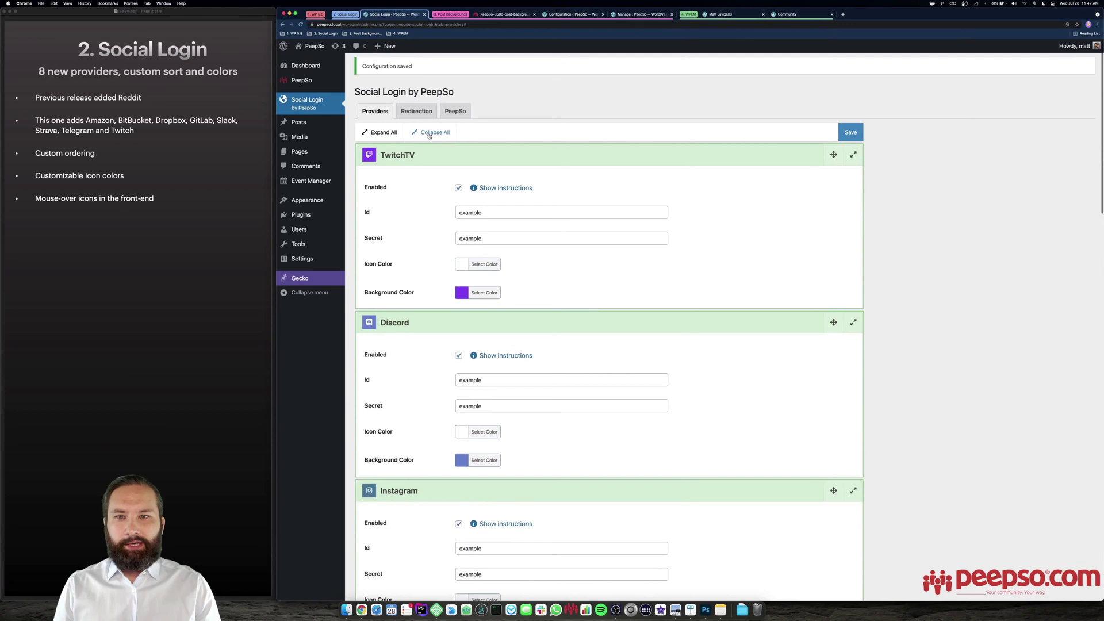
{"action": "left_click", "coordinate": [432, 132]}
{"action": "left_click", "coordinate": [853, 154]}
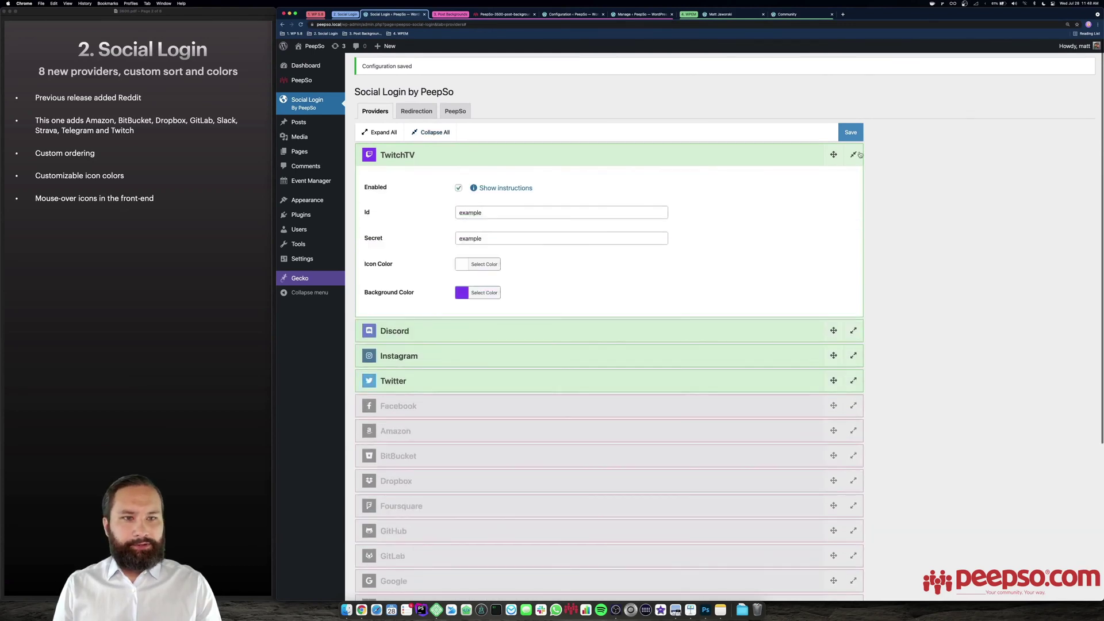
{"action": "left_click", "coordinate": [853, 154]}
{"action": "left_click_drag", "start_coordinate": [707, 166], "coordinate": [701, 225]}
{"action": "left_click_drag", "start_coordinate": [635, 214], "coordinate": [629, 155]}
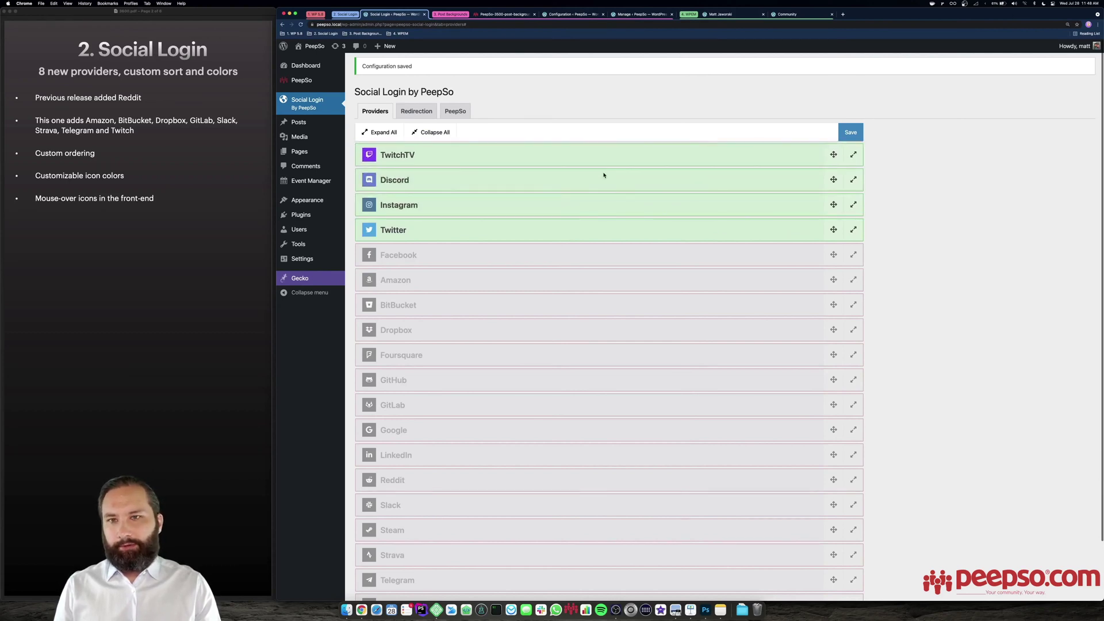
{"action": "left_click_drag", "start_coordinate": [570, 176], "coordinate": [544, 148]}
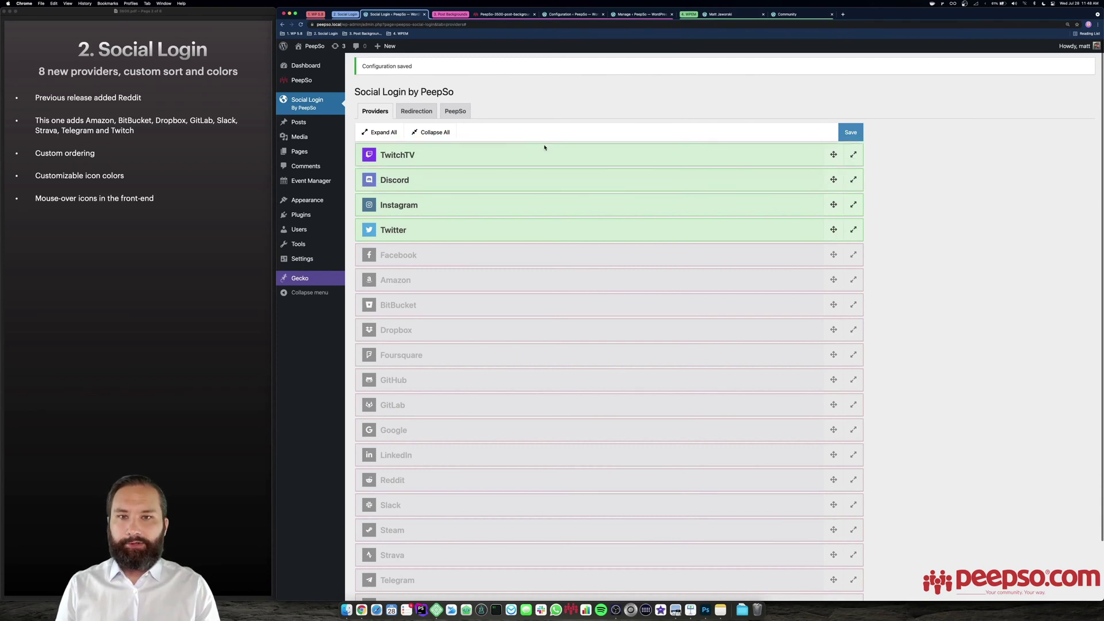
{"action": "left_click", "coordinate": [527, 156]}
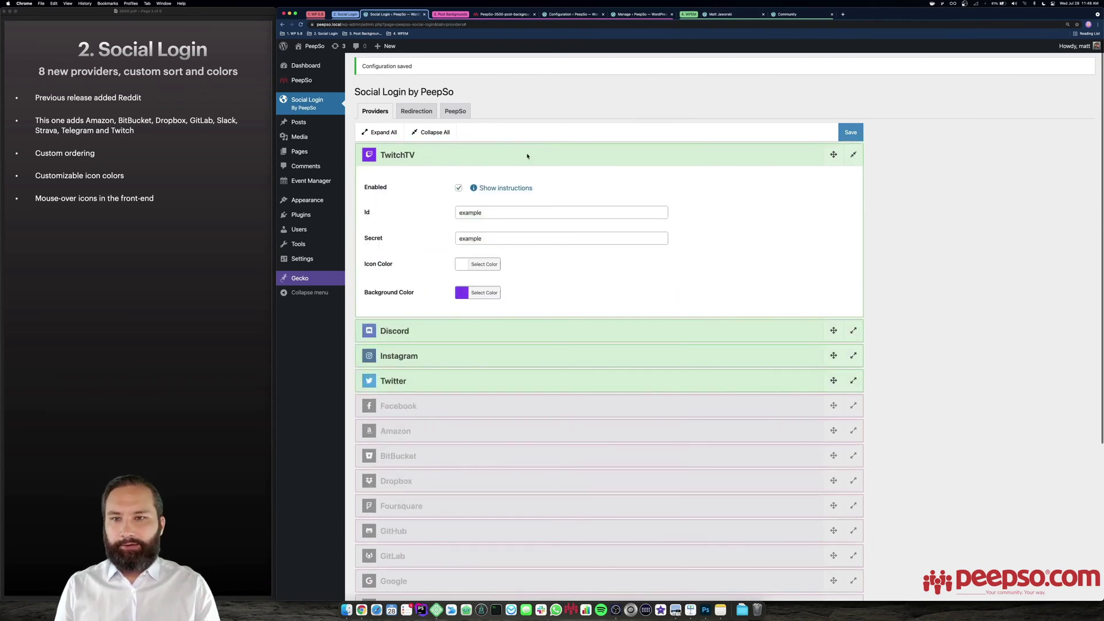
{"action": "left_click", "coordinate": [477, 264]}
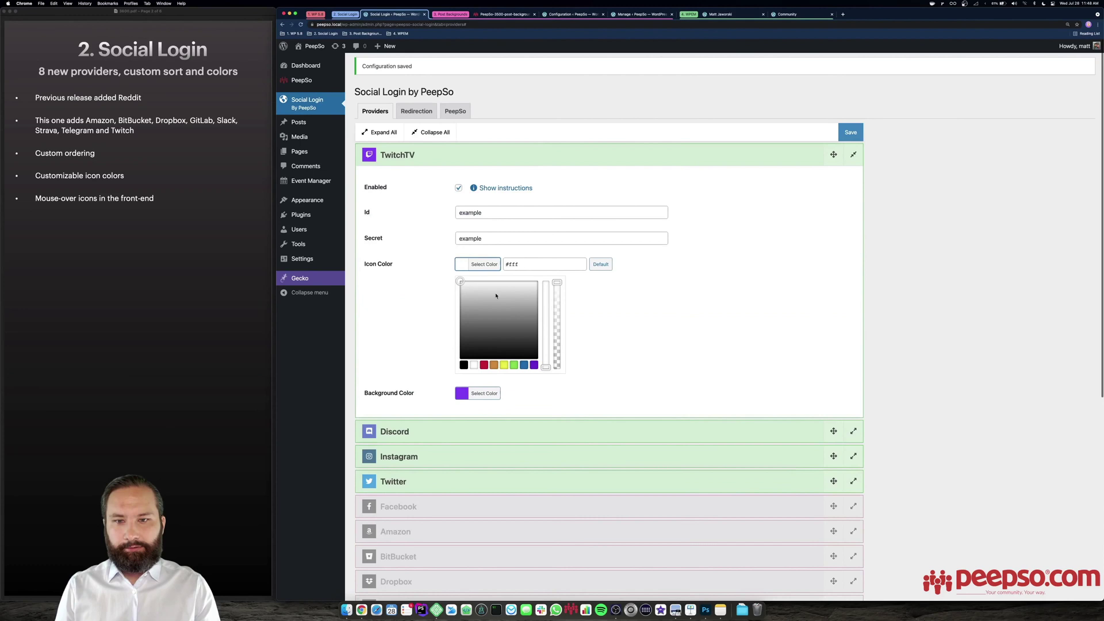
{"action": "left_click", "coordinate": [504, 364]}
{"action": "left_click", "coordinate": [478, 264]}
{"action": "left_click", "coordinate": [488, 293]}
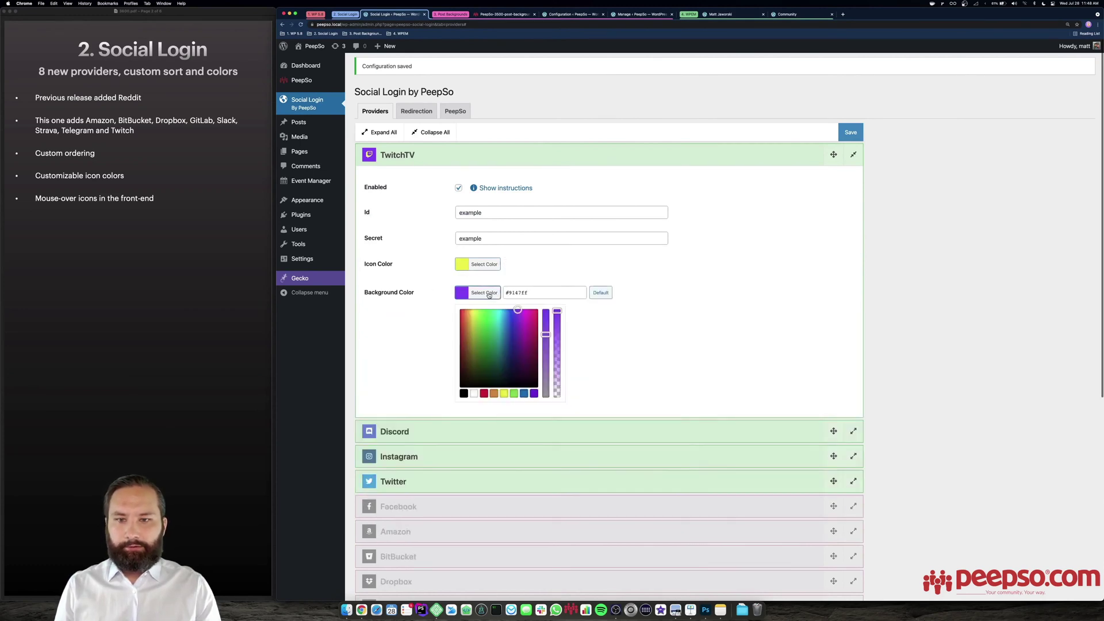
{"action": "left_click", "coordinate": [485, 340]}
{"action": "left_click", "coordinate": [430, 223]}
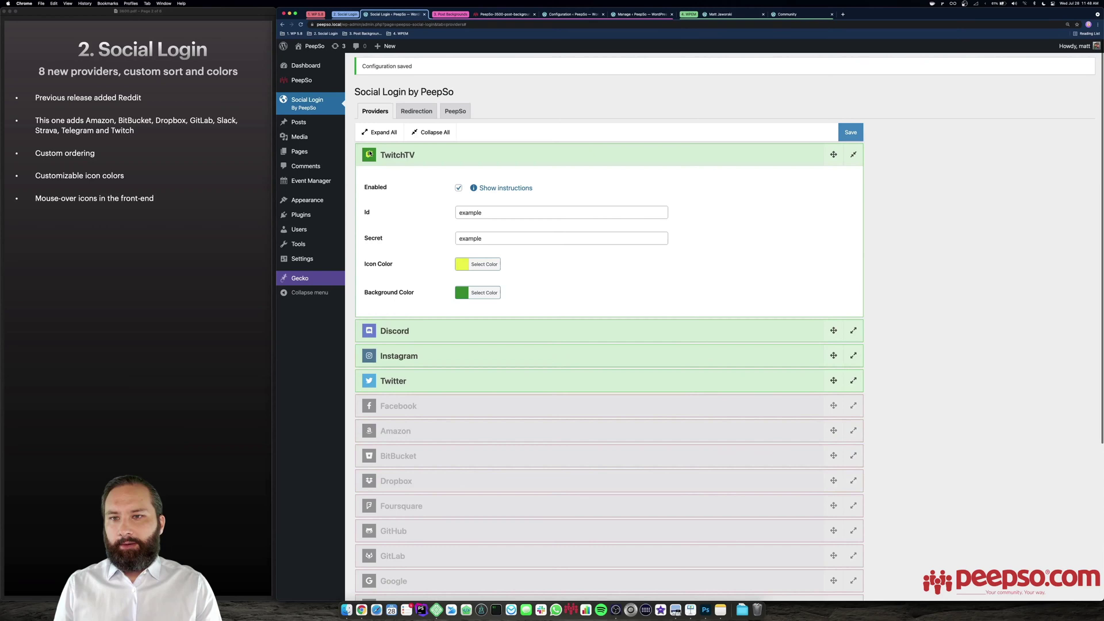
{"action": "left_click", "coordinate": [472, 262]}
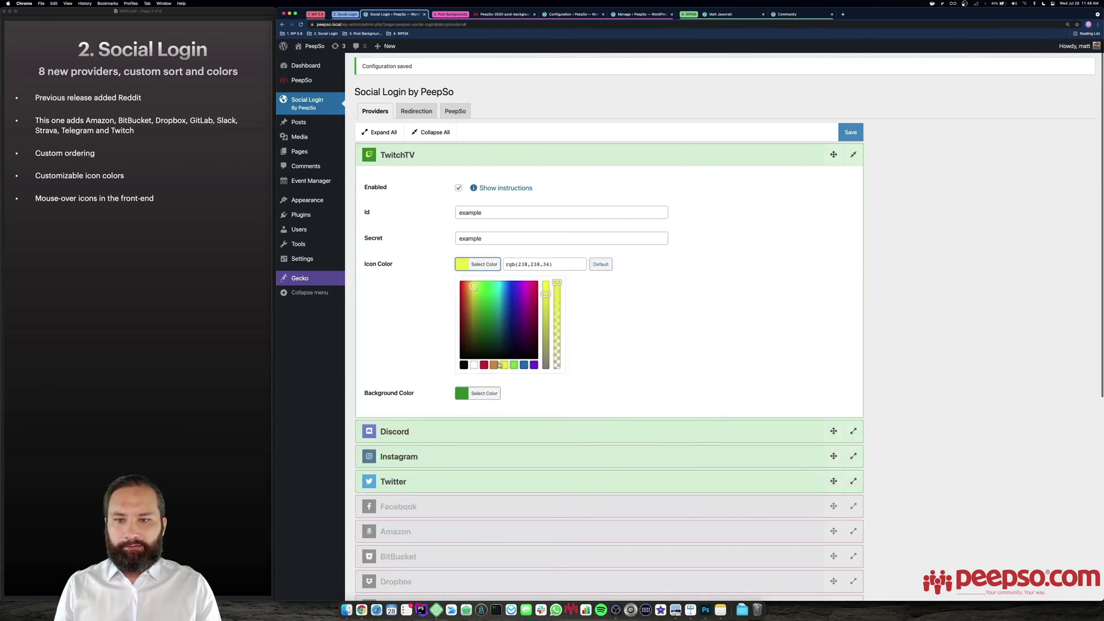
{"action": "left_click", "coordinate": [474, 364]}
{"action": "left_click", "coordinate": [416, 298]}
{"action": "left_click", "coordinate": [489, 294]}
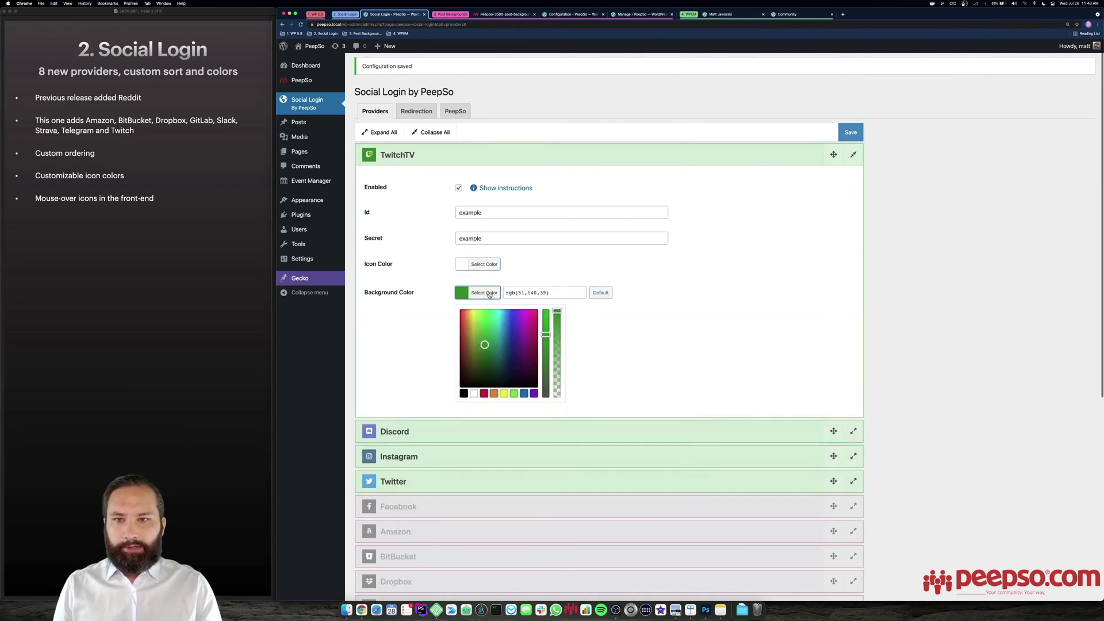
{"action": "left_click", "coordinate": [464, 394]}
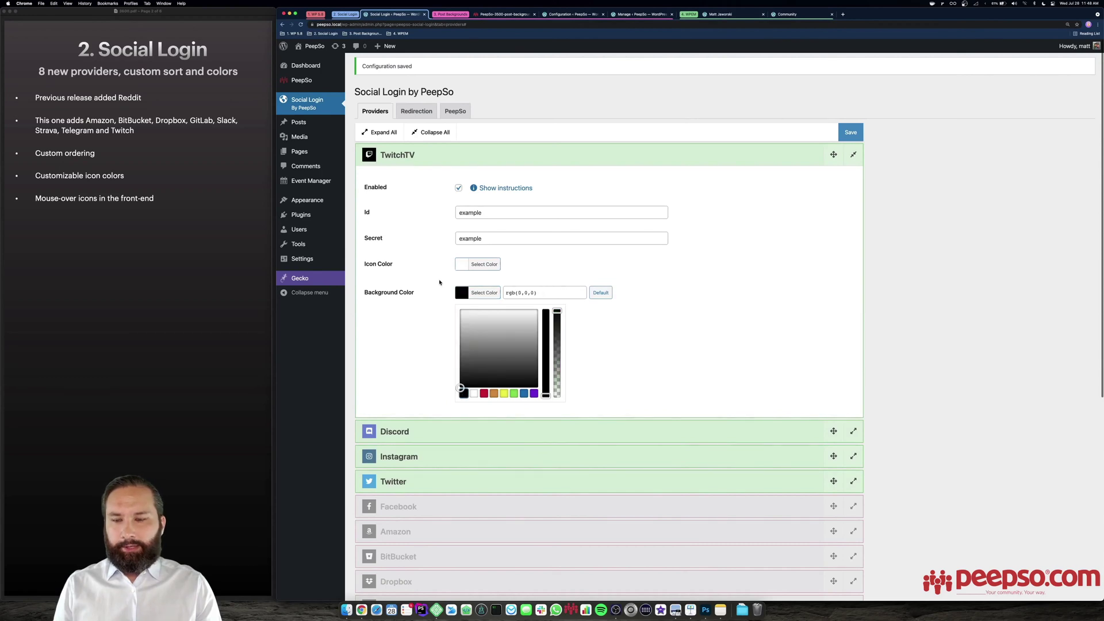
{"action": "left_click", "coordinate": [439, 283]}
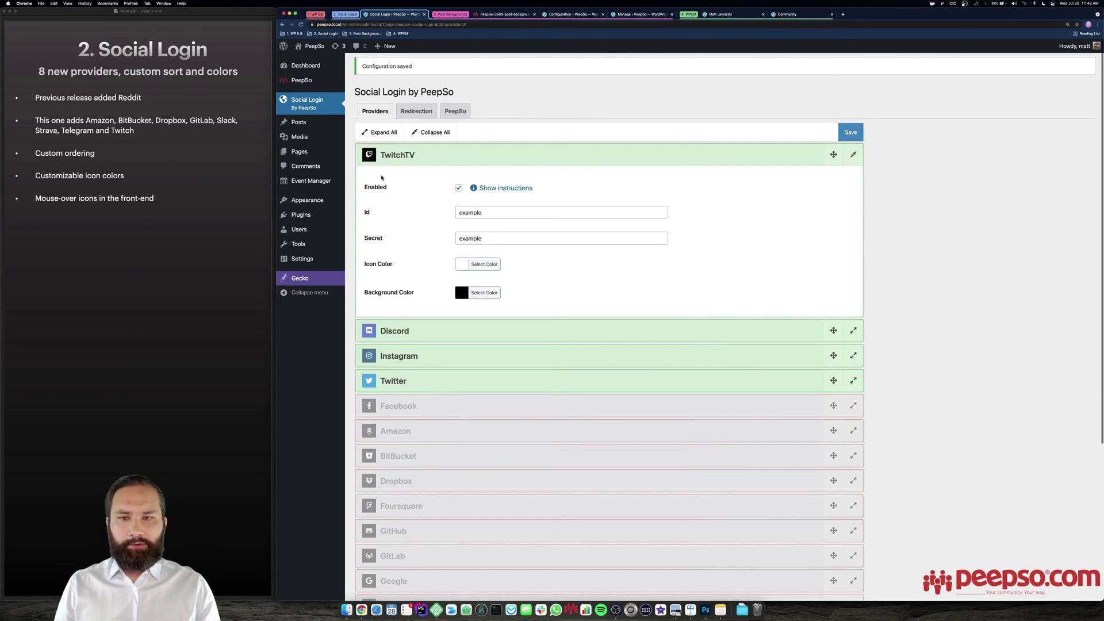
{"action": "left_click", "coordinate": [463, 266]}
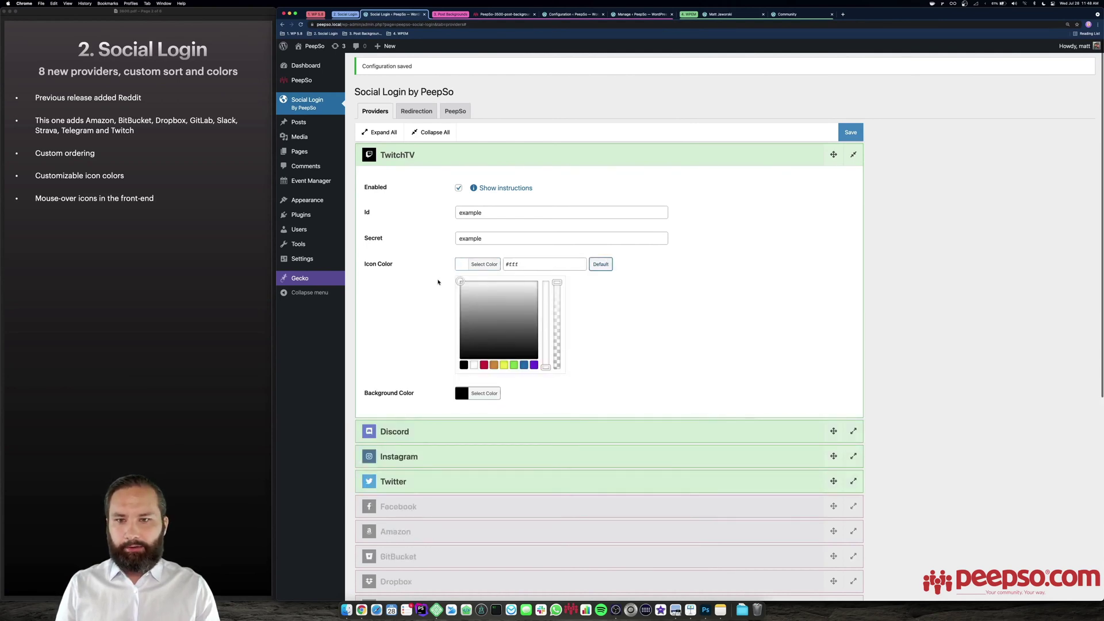
{"action": "left_click", "coordinate": [484, 265]}
{"action": "left_click", "coordinate": [480, 294]}
{"action": "left_click", "coordinate": [520, 345]}
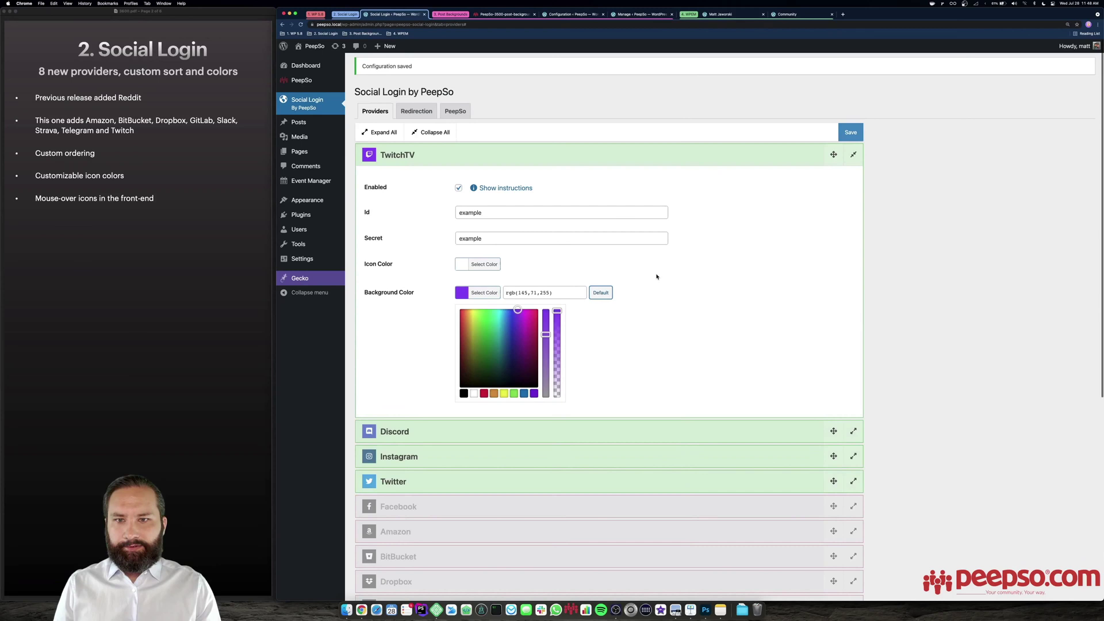
{"action": "left_click", "coordinate": [449, 204]}
{"action": "left_click", "coordinate": [481, 159]}
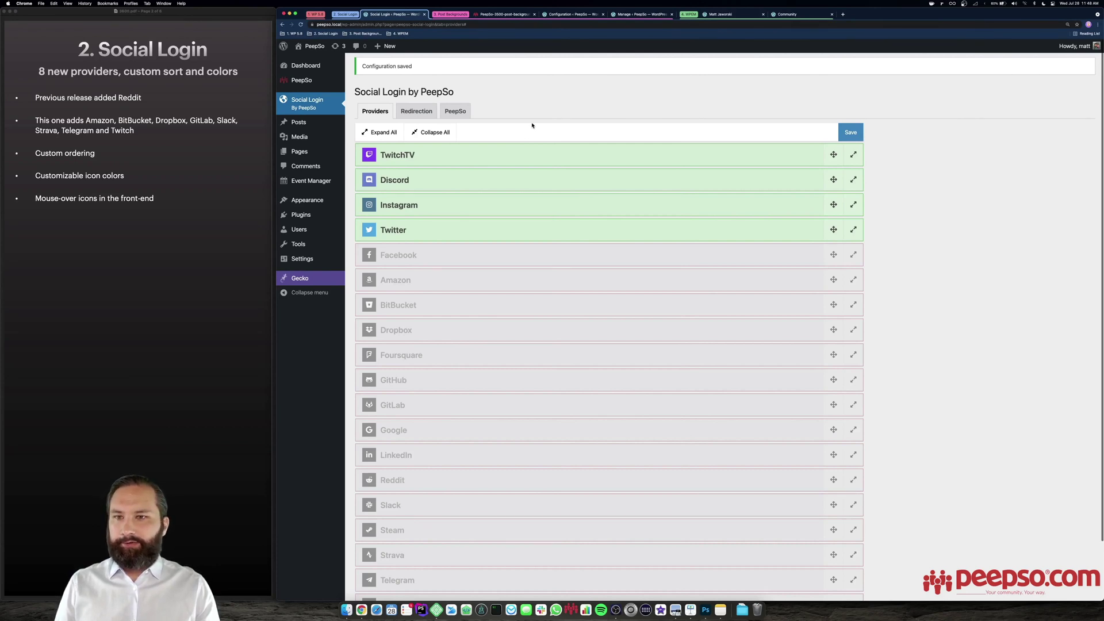
{"action": "mouse_move", "coordinate": [495, 164]}
{"action": "left_mouse_down"}
{"action": "mouse_move", "coordinate": [493, 227]}
{"action": "mouse_move", "coordinate": [493, 148]}
{"action": "mouse_move", "coordinate": [496, 156]}
{"action": "left_mouse_up"}
{"action": "left_click", "coordinate": [495, 157]}
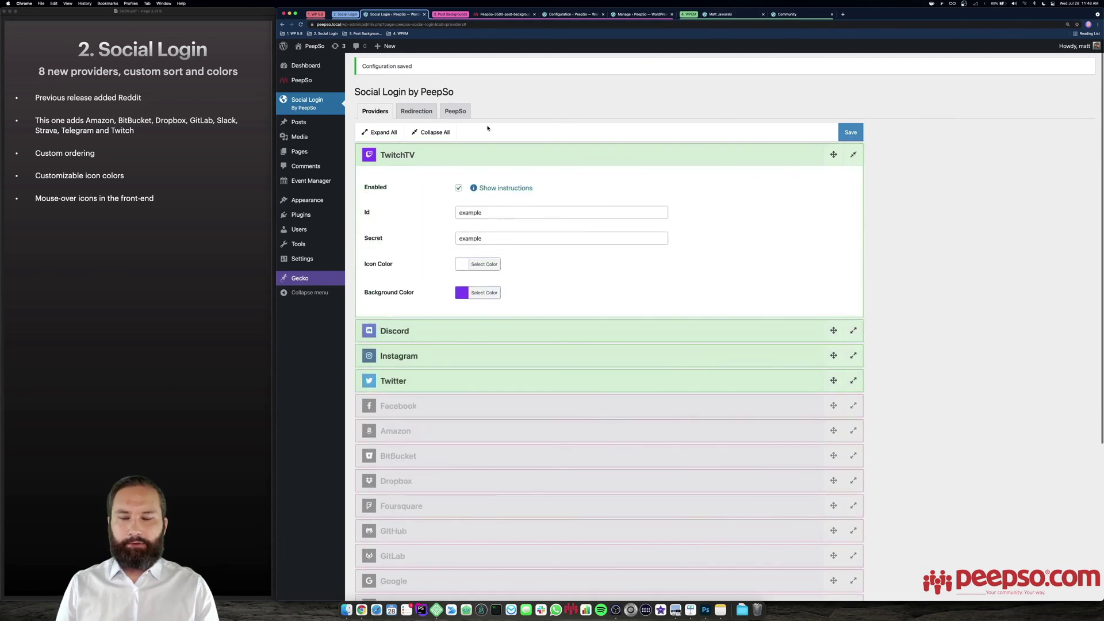
{"action": "left_click", "coordinate": [529, 164]}
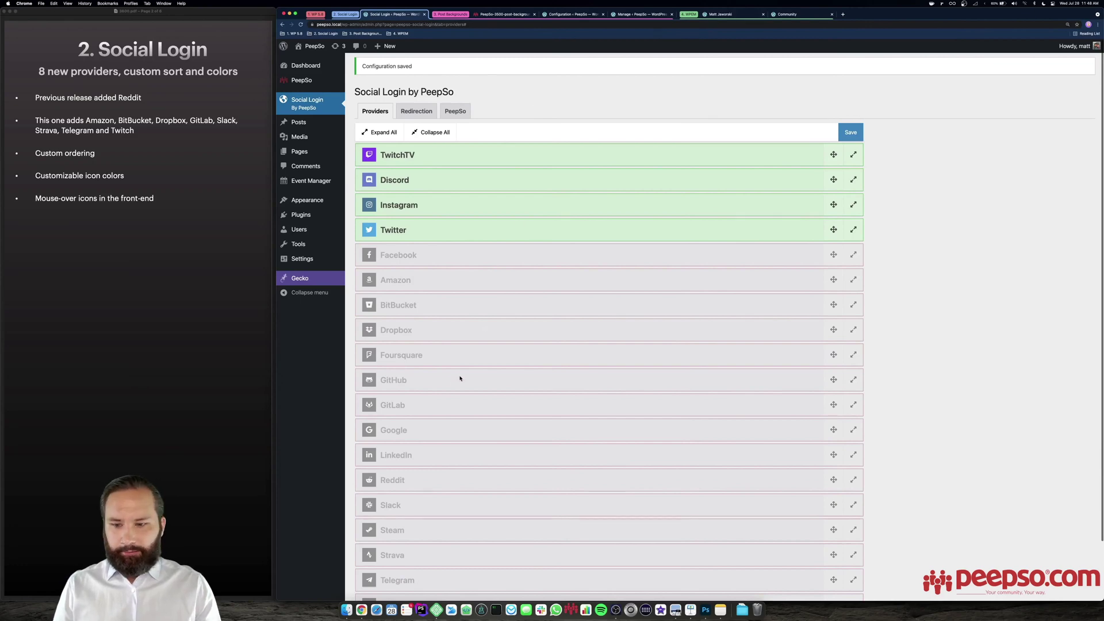
{"action": "key", "text": "ctrl+Up"}
Step: Check the Twitch, Discord, Instagram and Twitter login icons, then close the incognito window
{"action": "left_click", "coordinate": [751, 319]}
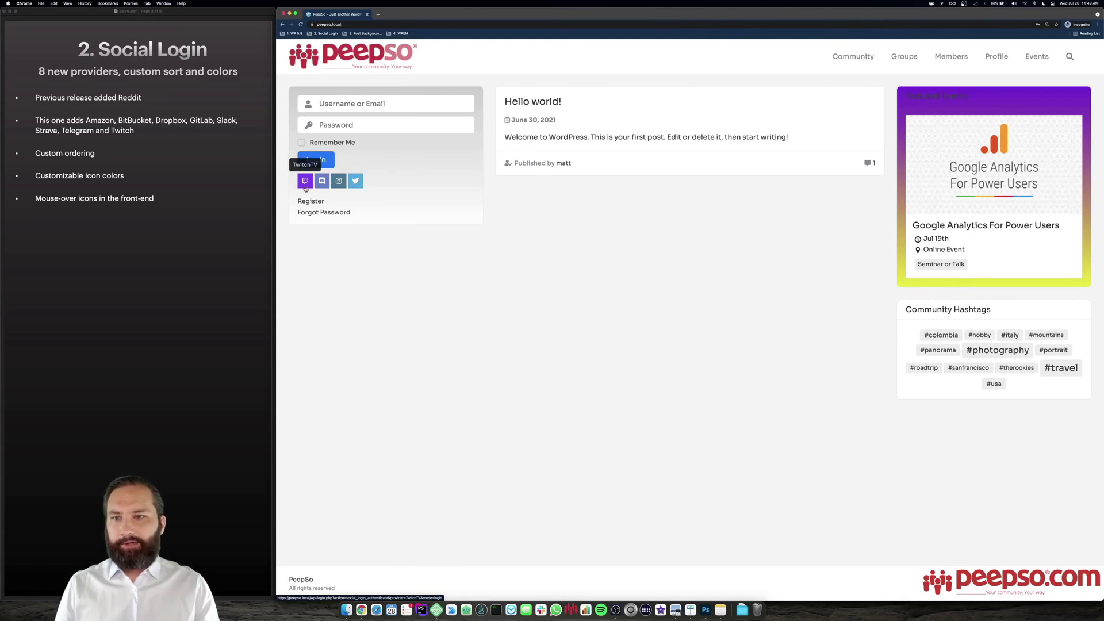
{"action": "left_click", "coordinate": [290, 15]}
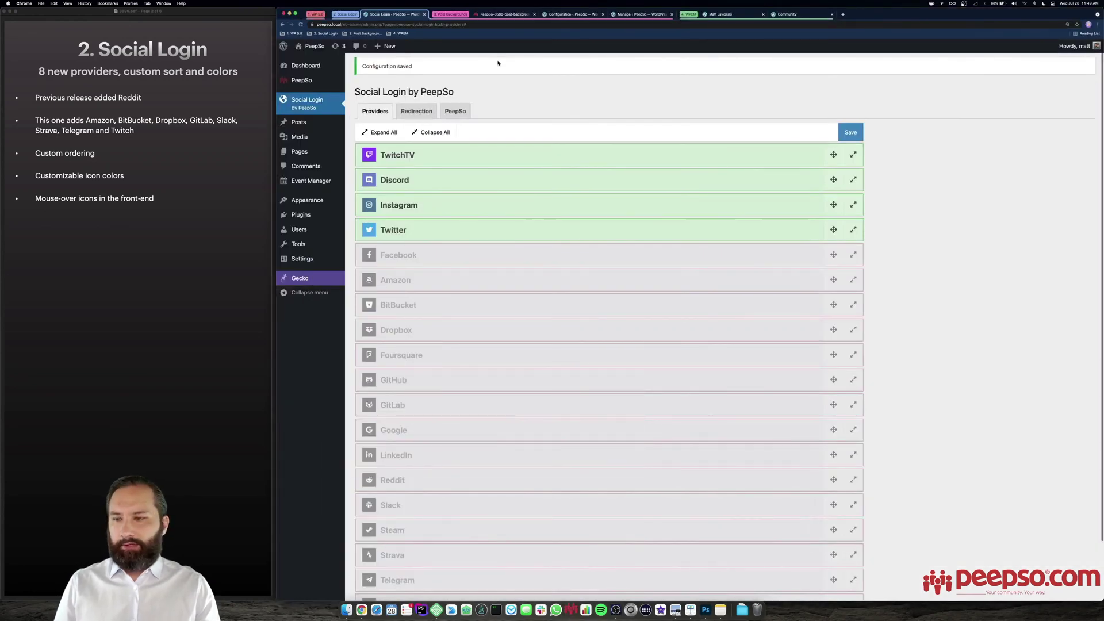
Step: Advance the slides to '3. Post Backgrounds' and play the post backgrounds demo animation
{"action": "left_click", "coordinate": [187, 82]}
{"action": "key", "text": "Down"}
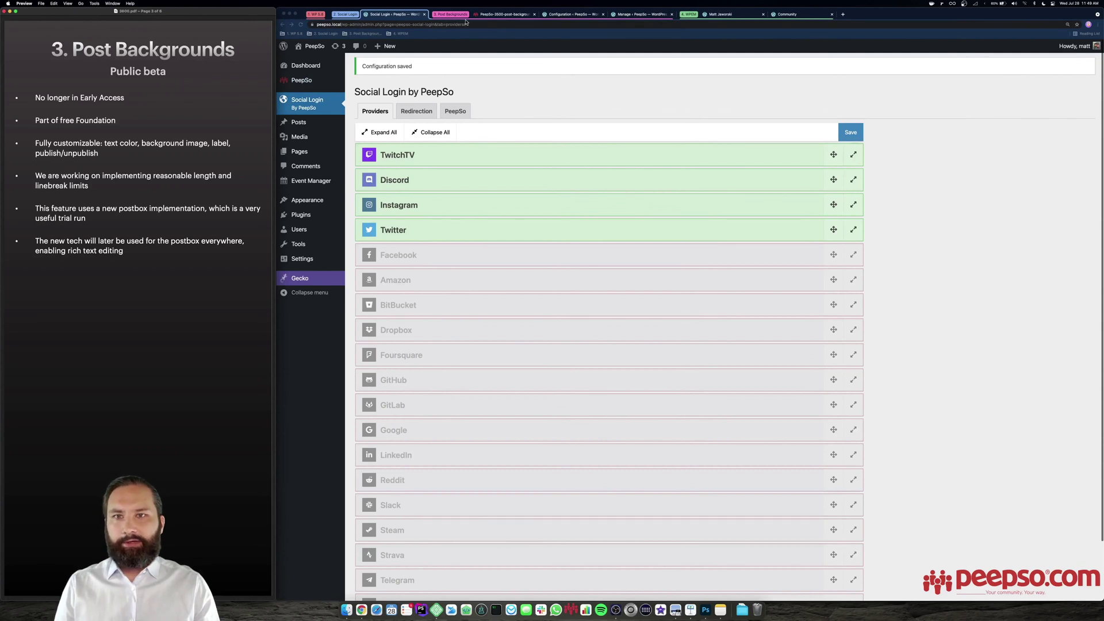
{"action": "left_click", "coordinate": [345, 14]}
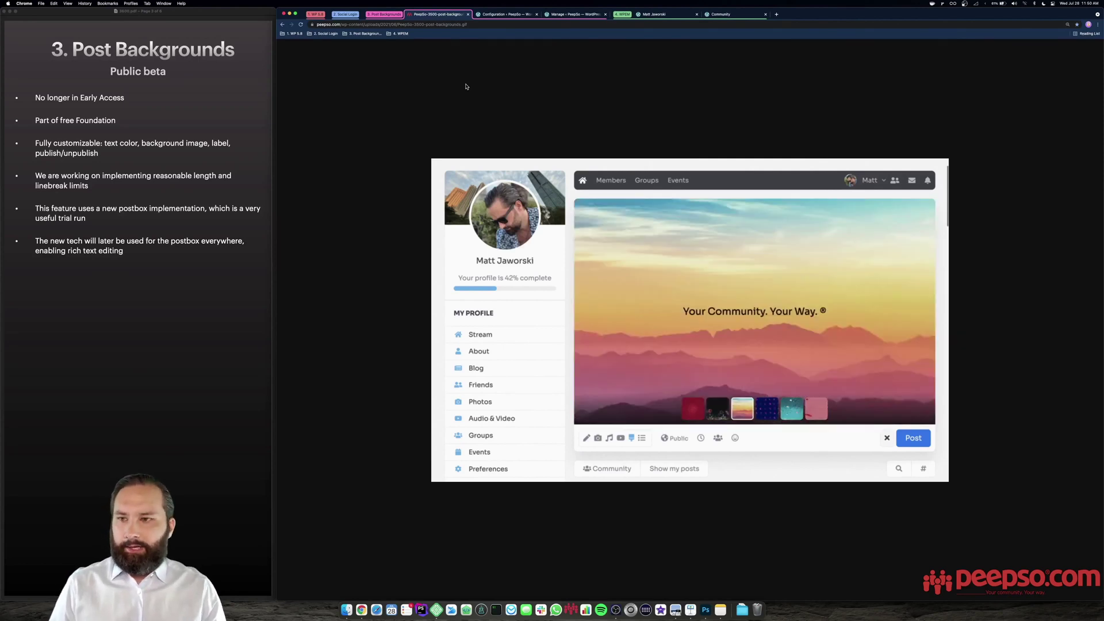
{"action": "left_click", "coordinate": [498, 14]}
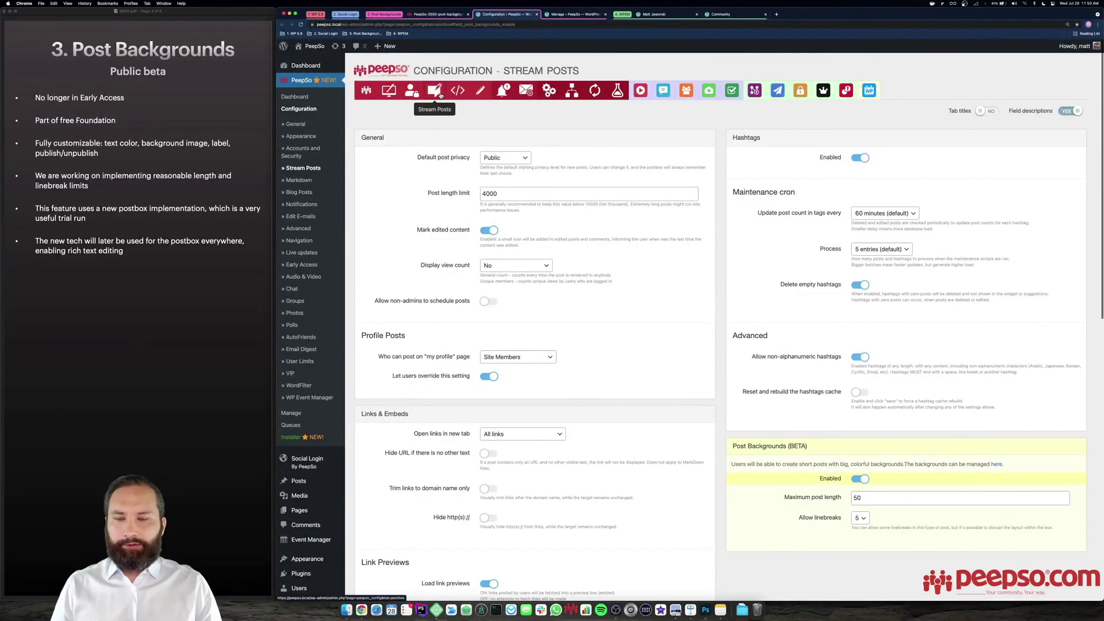
{"action": "scroll", "coordinate": [632, 202], "scroll_direction": "down", "scroll_amount": 3}
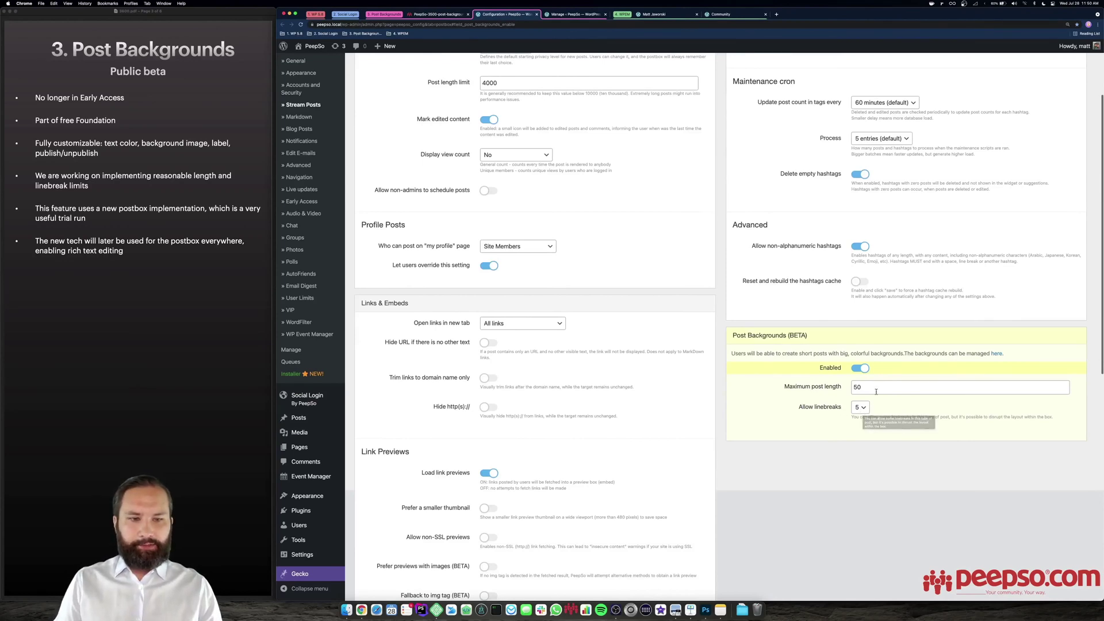
{"action": "left_click", "coordinate": [433, 16]}
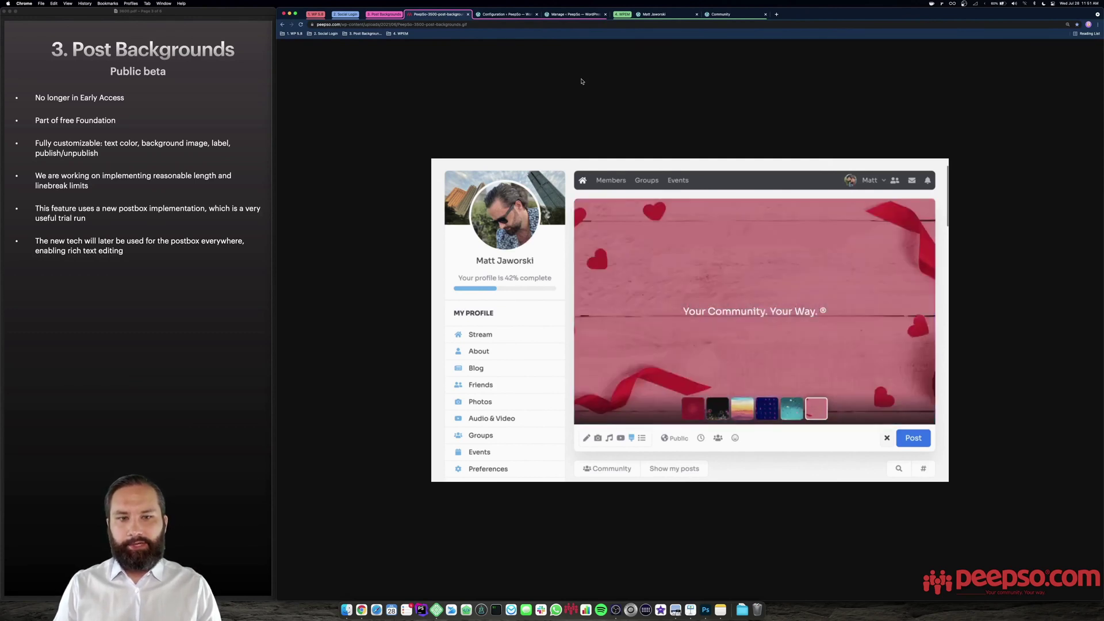
Step: Show the PeepSo Post Backgrounds configuration, then the Manage Post Backgrounds (BETA) preset list
{"action": "left_click", "coordinate": [507, 14]}
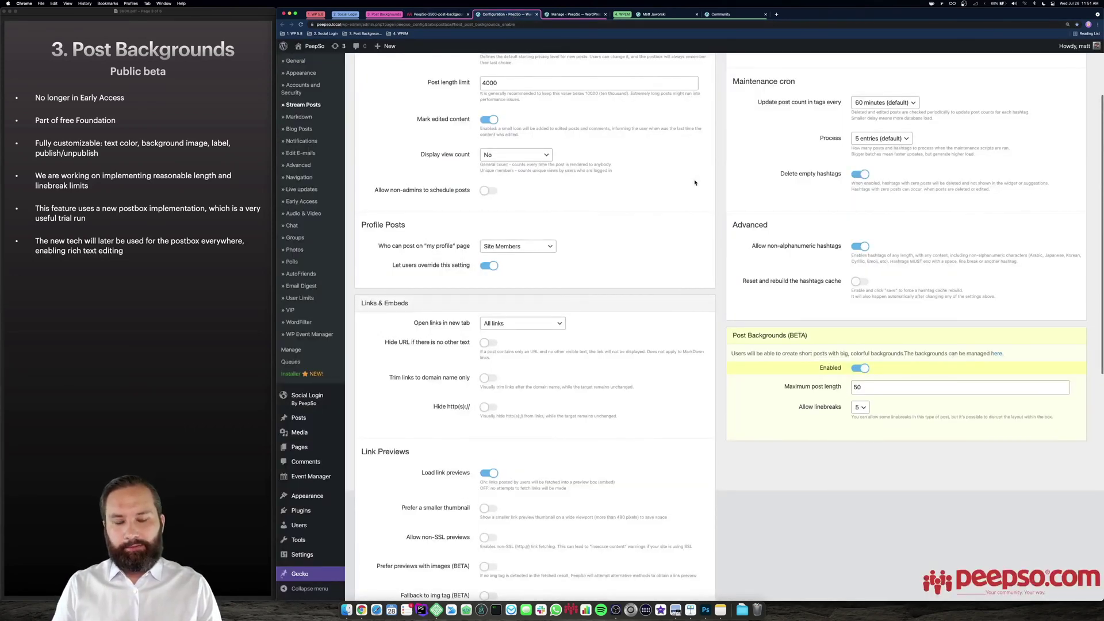
{"action": "left_click", "coordinate": [566, 17]}
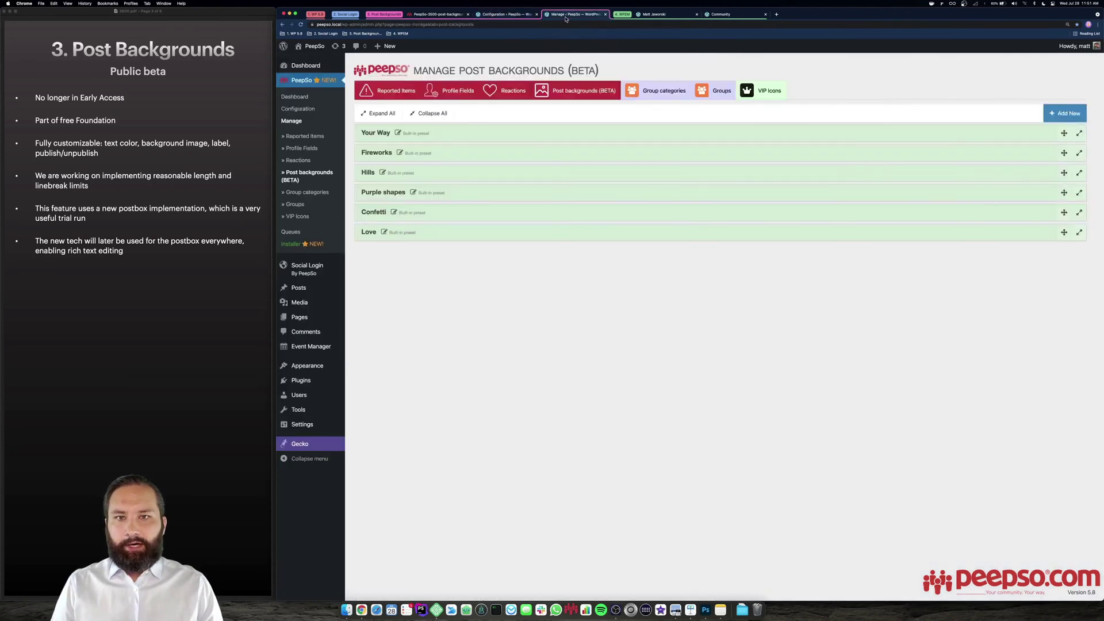
Step: Inspect the Your Way preset's rename and image options without saving, then close both admin tabs
{"action": "left_click", "coordinate": [626, 140]}
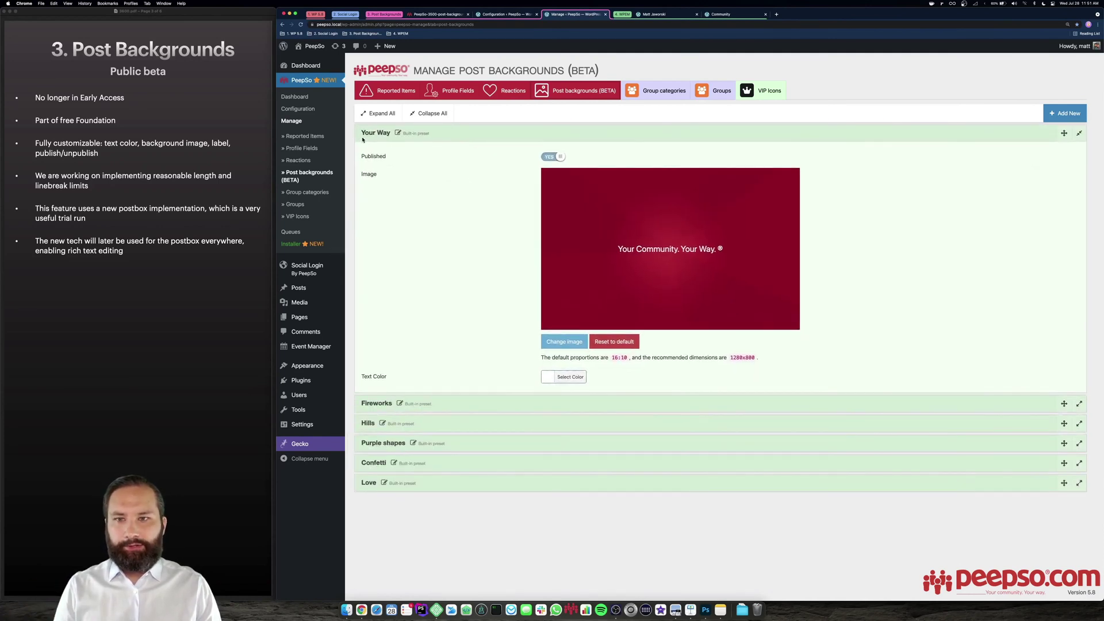
{"action": "left_click", "coordinate": [397, 133]}
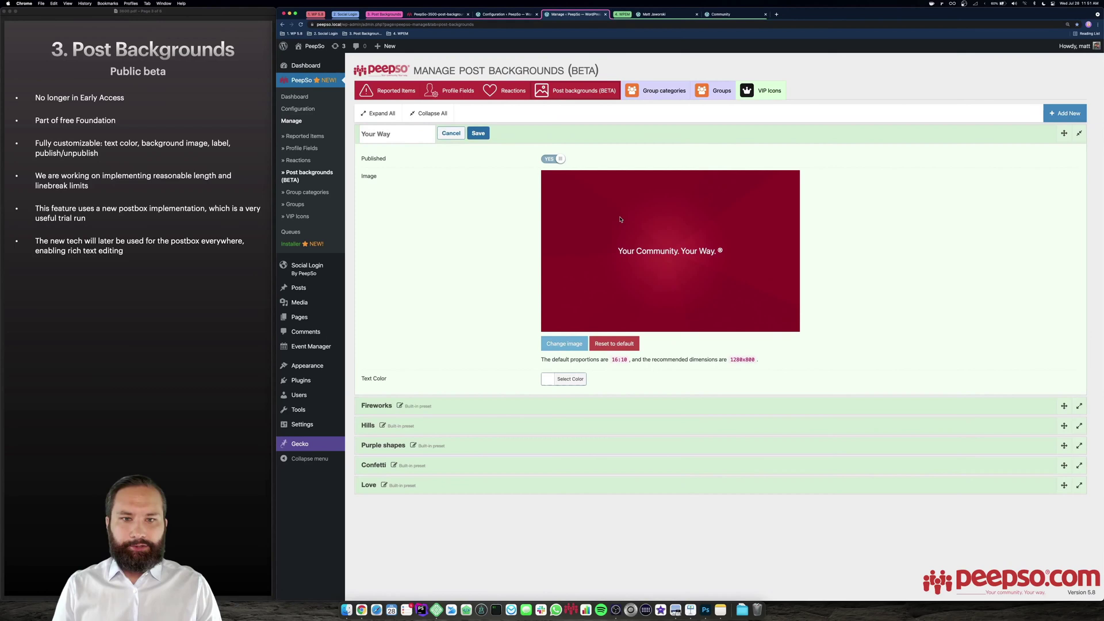
{"action": "left_click", "coordinate": [572, 343]}
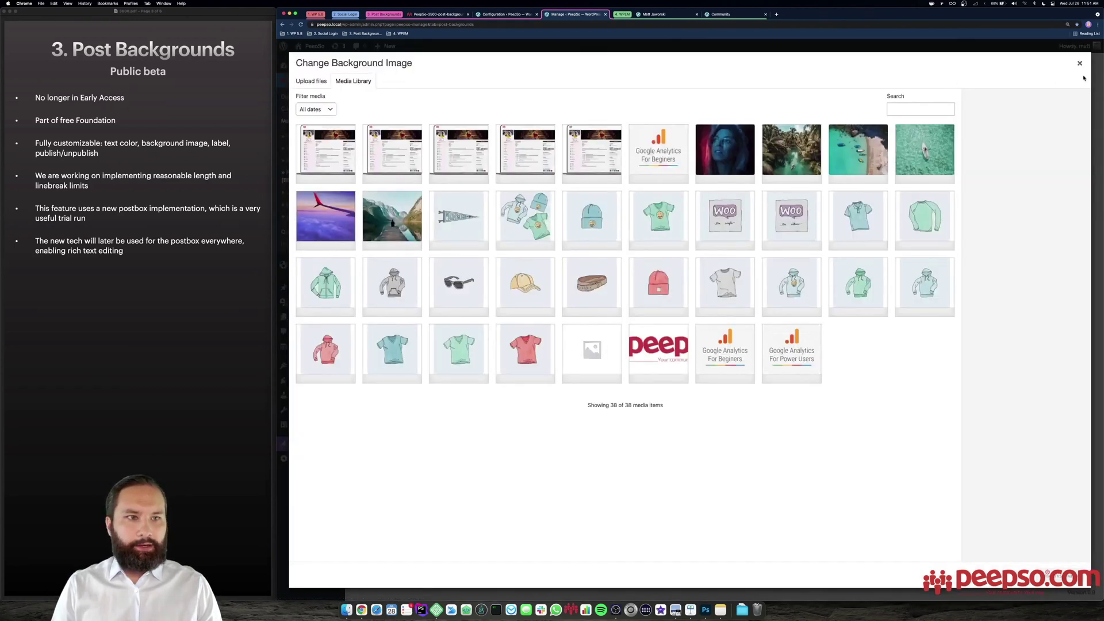
{"action": "left_click", "coordinate": [1079, 64]}
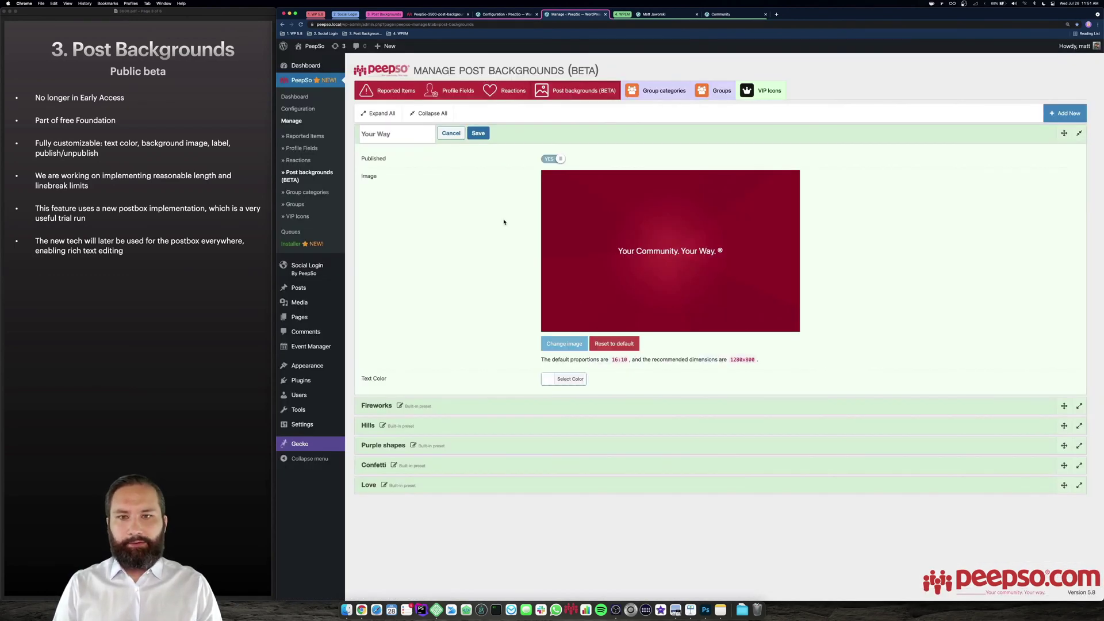
{"action": "left_click", "coordinate": [451, 133]}
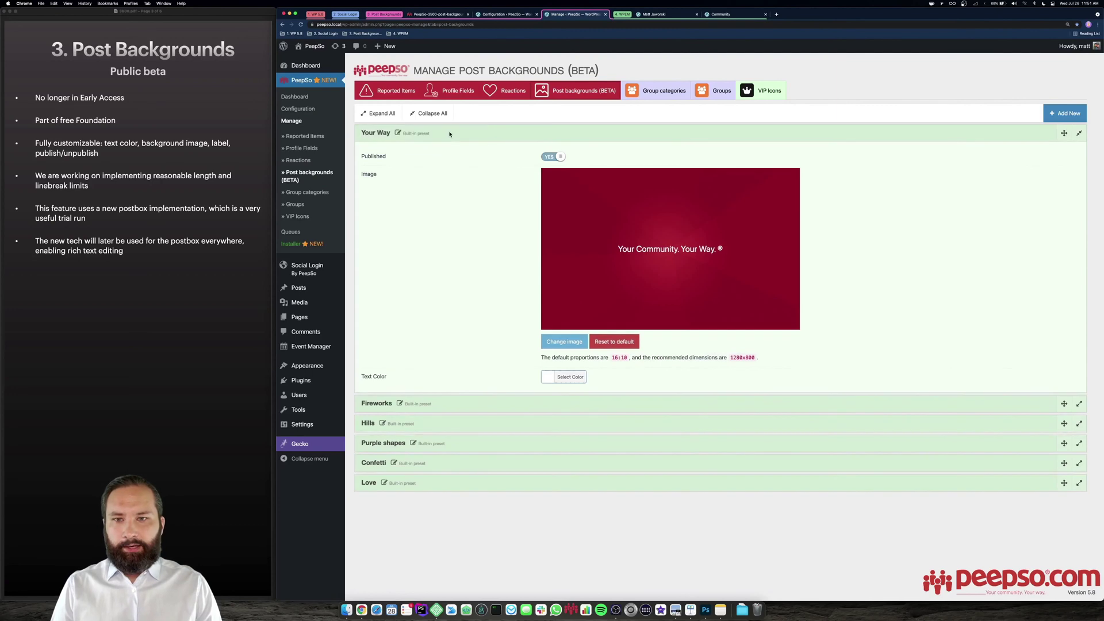
{"action": "left_click", "coordinate": [576, 131]}
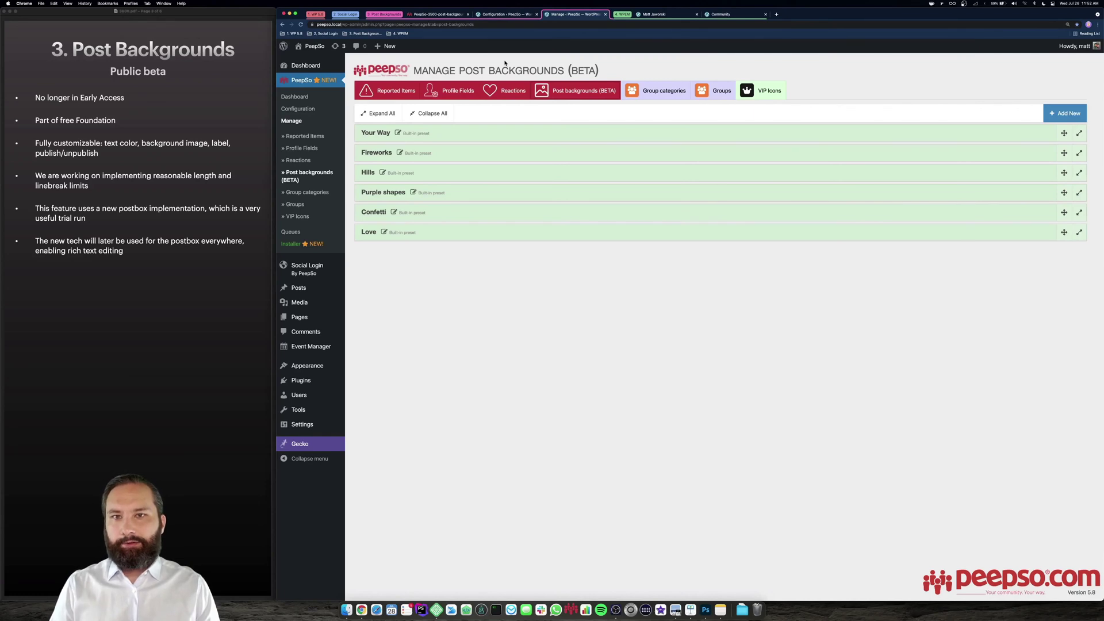
{"action": "left_click", "coordinate": [504, 15]}
{"action": "left_click", "coordinate": [456, 15]}
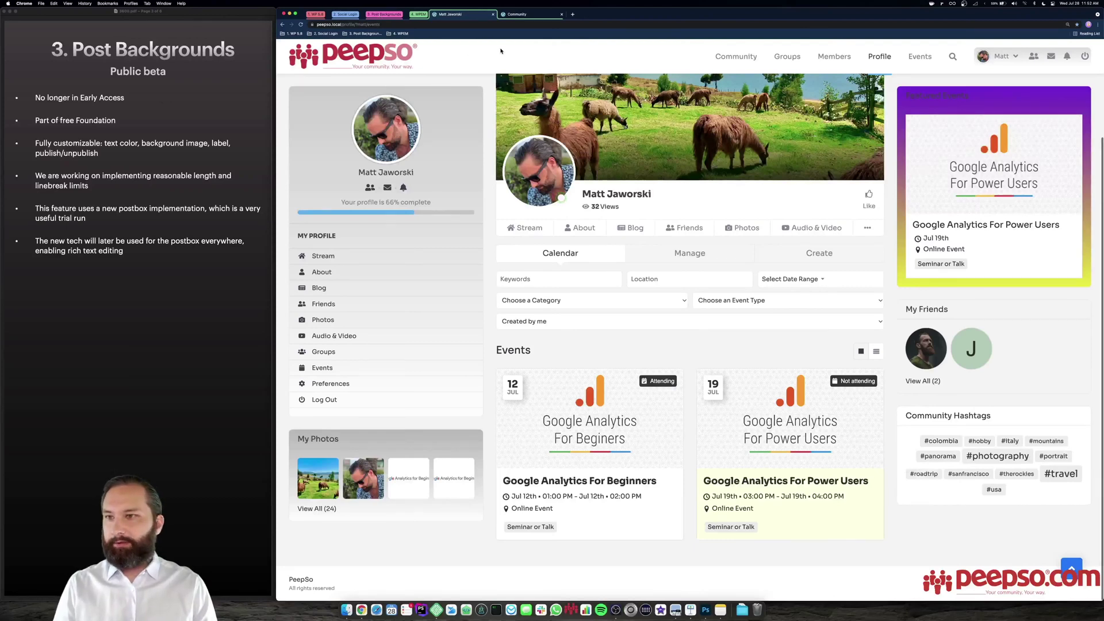
Step: Advance the slides to '4. WP Event Manager' and return to the profile's Events calendar
{"action": "left_click", "coordinate": [170, 92]}
{"action": "key", "text": "Right"}
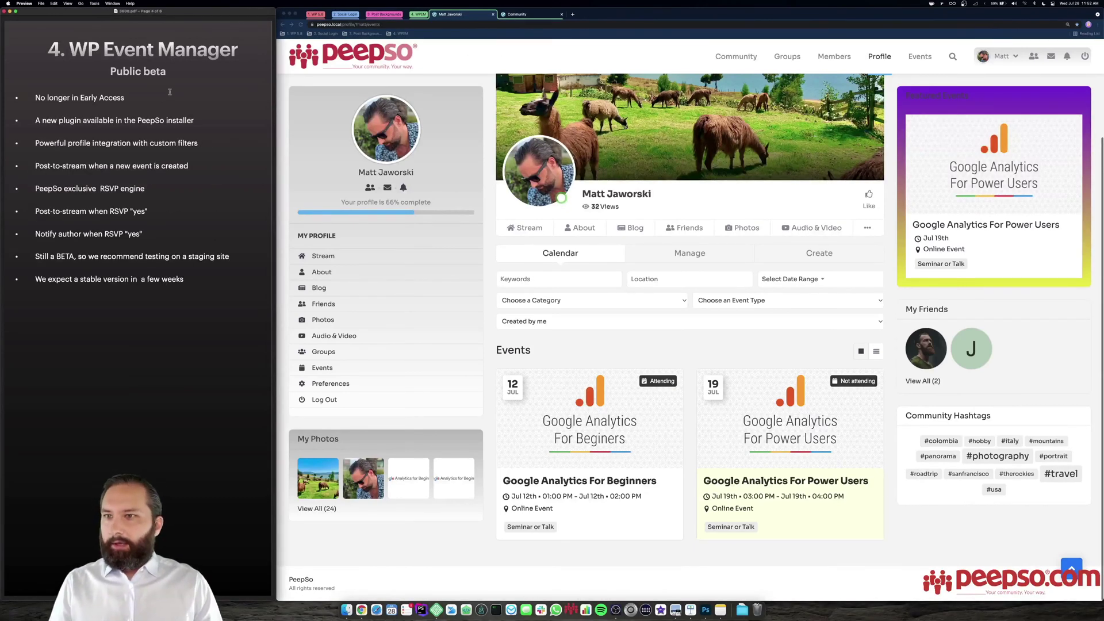
{"action": "left_click", "coordinate": [515, 58]}
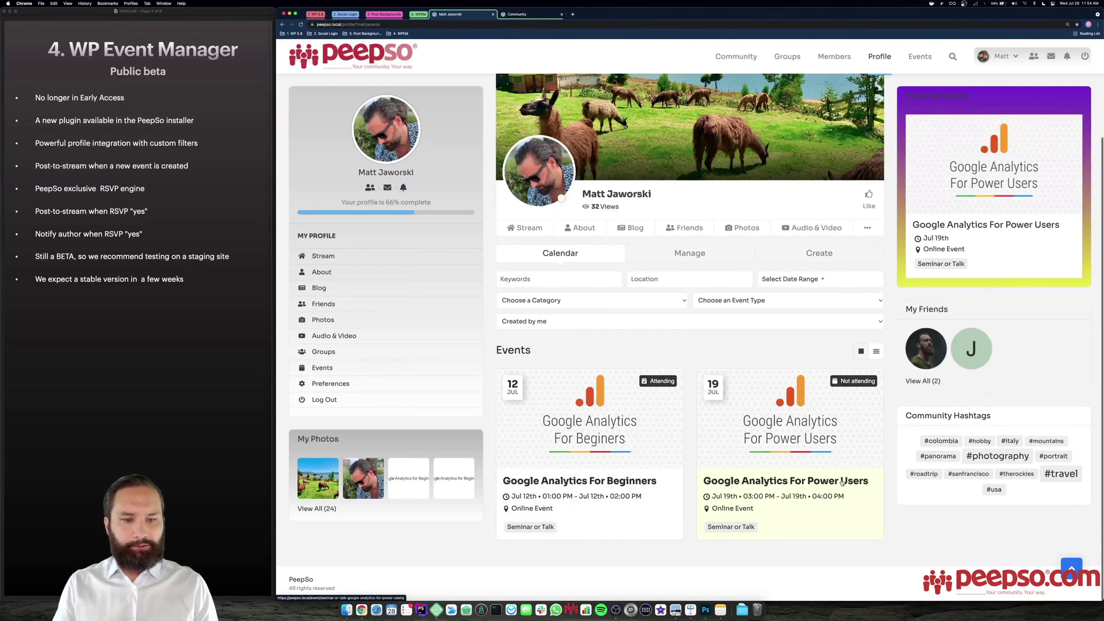
{"action": "left_click", "coordinate": [539, 328]}
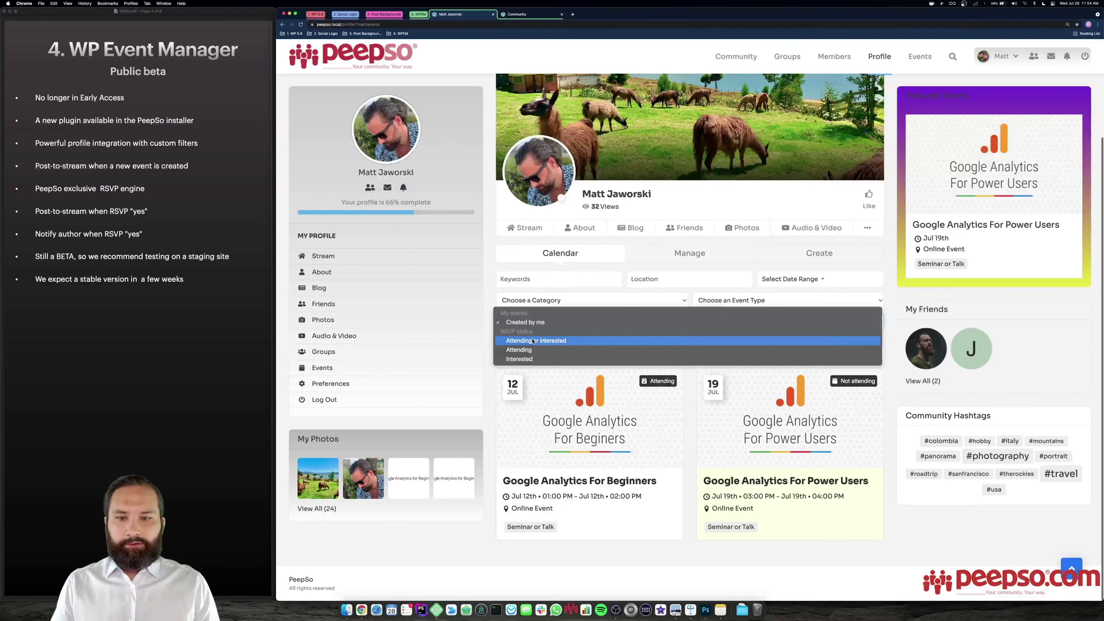
{"action": "left_click", "coordinate": [491, 290]}
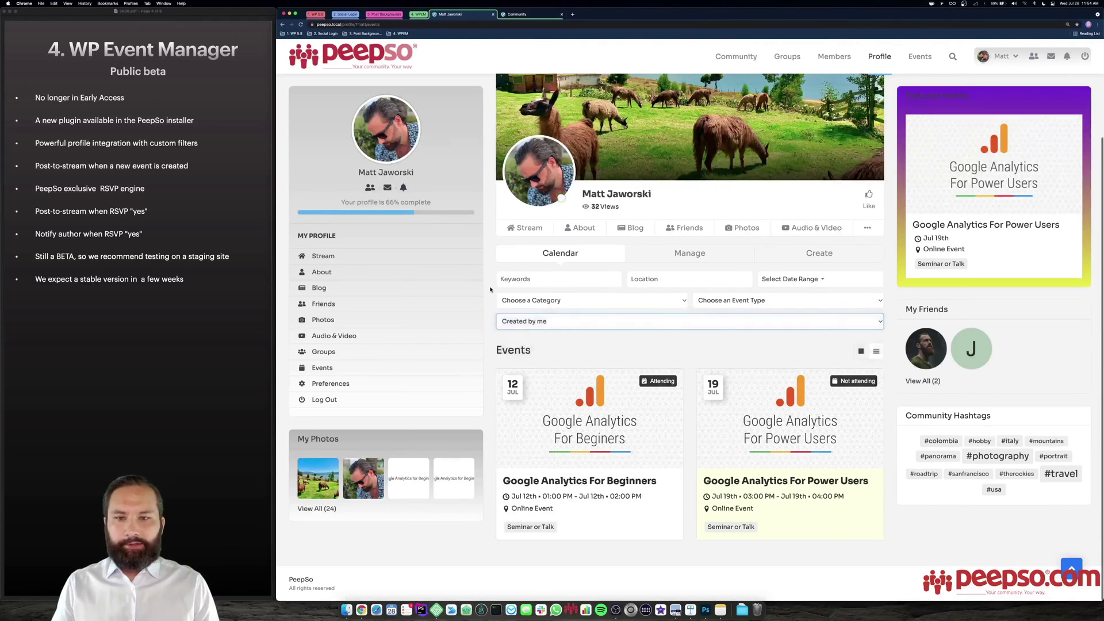
{"action": "left_click", "coordinate": [660, 384]}
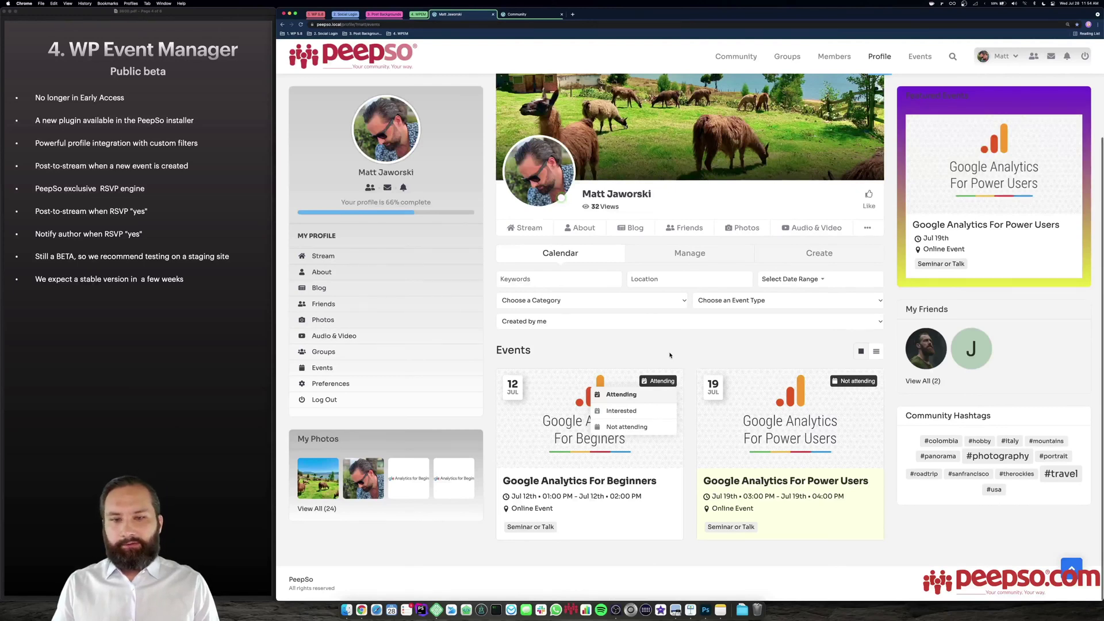
{"action": "left_click", "coordinate": [690, 348]}
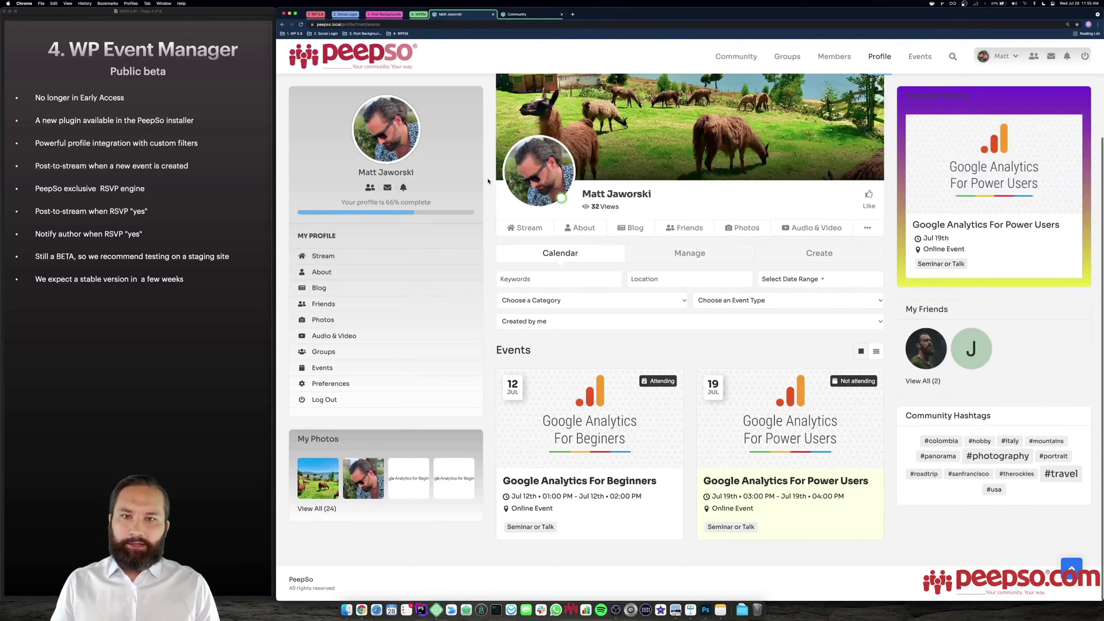
{"action": "left_click", "coordinate": [529, 16]}
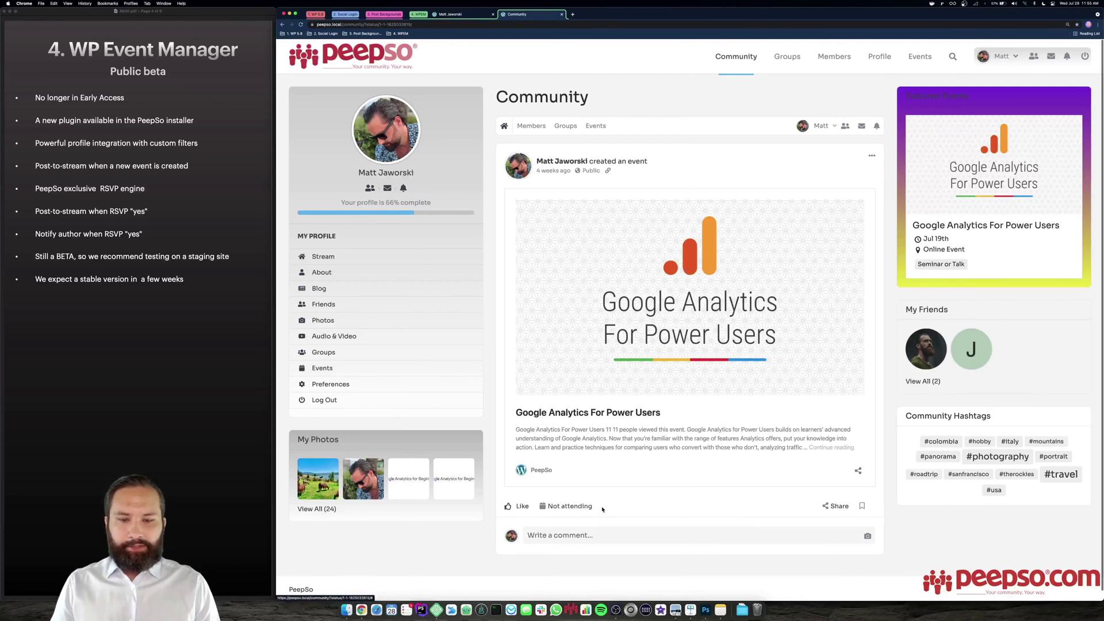
{"action": "left_click", "coordinate": [575, 509]}
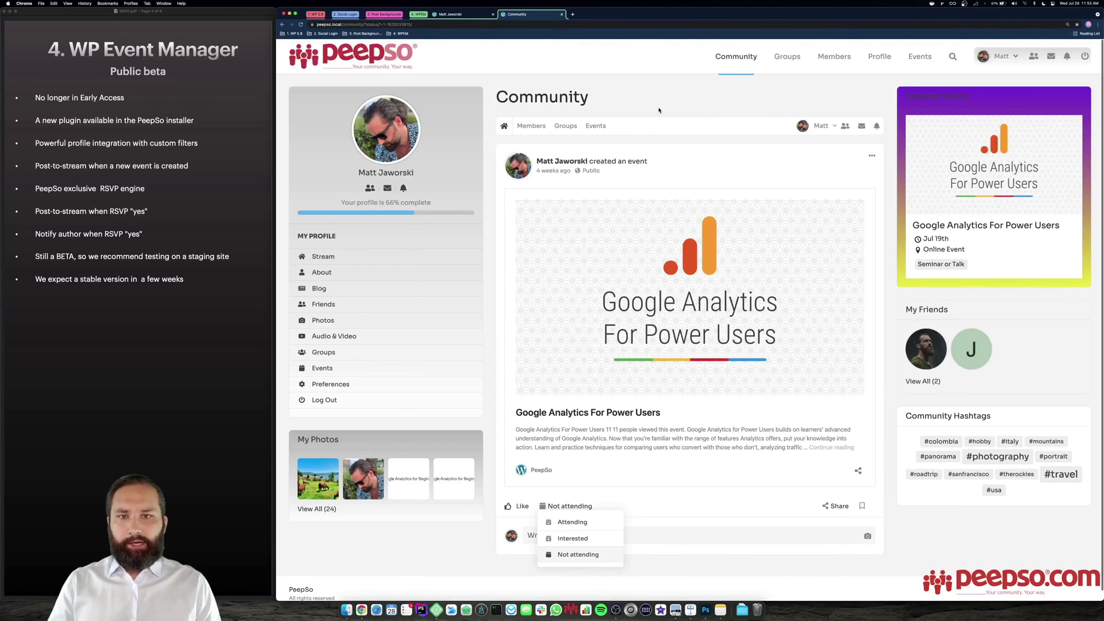
{"action": "left_click", "coordinate": [472, 16]}
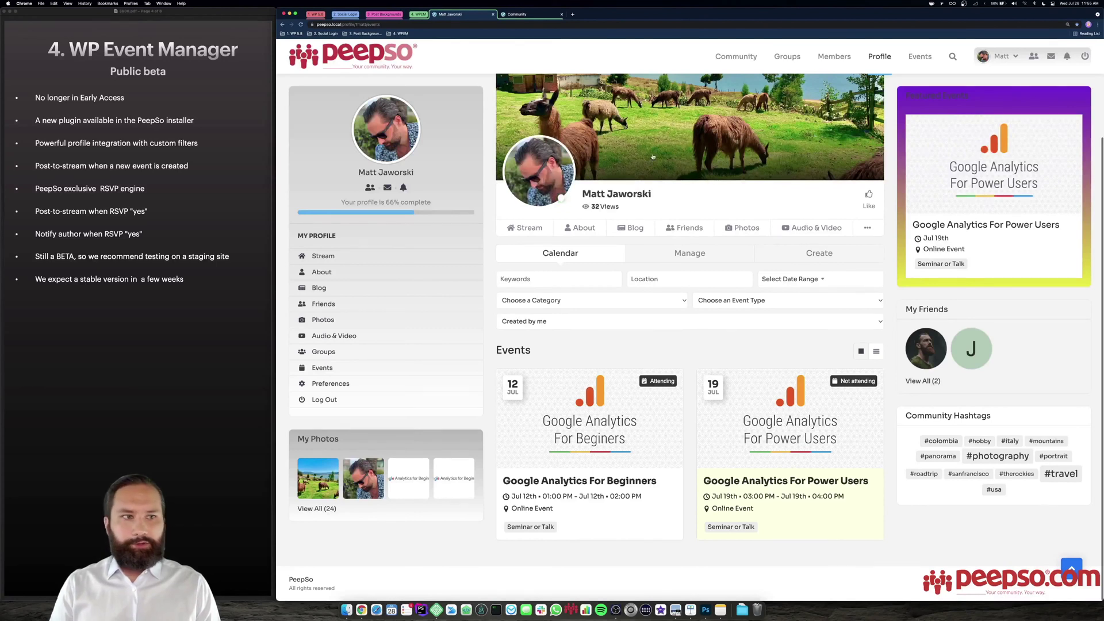
Step: Check the latest notifications on the community profile, then close the list
{"action": "left_click", "coordinate": [1066, 57]}
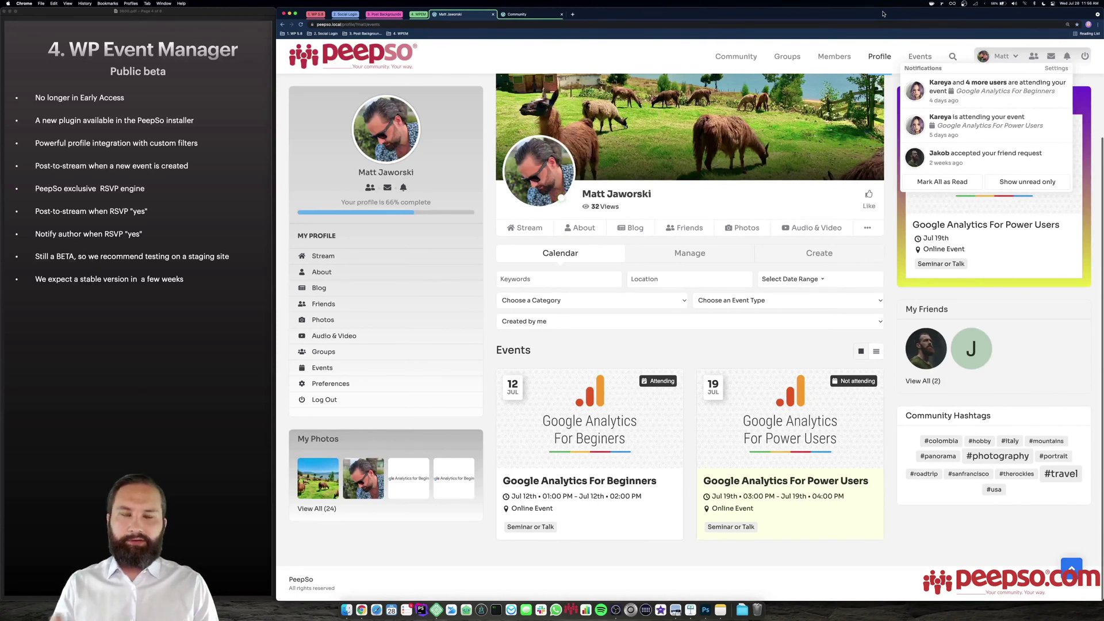
{"action": "left_click", "coordinate": [889, 108]}
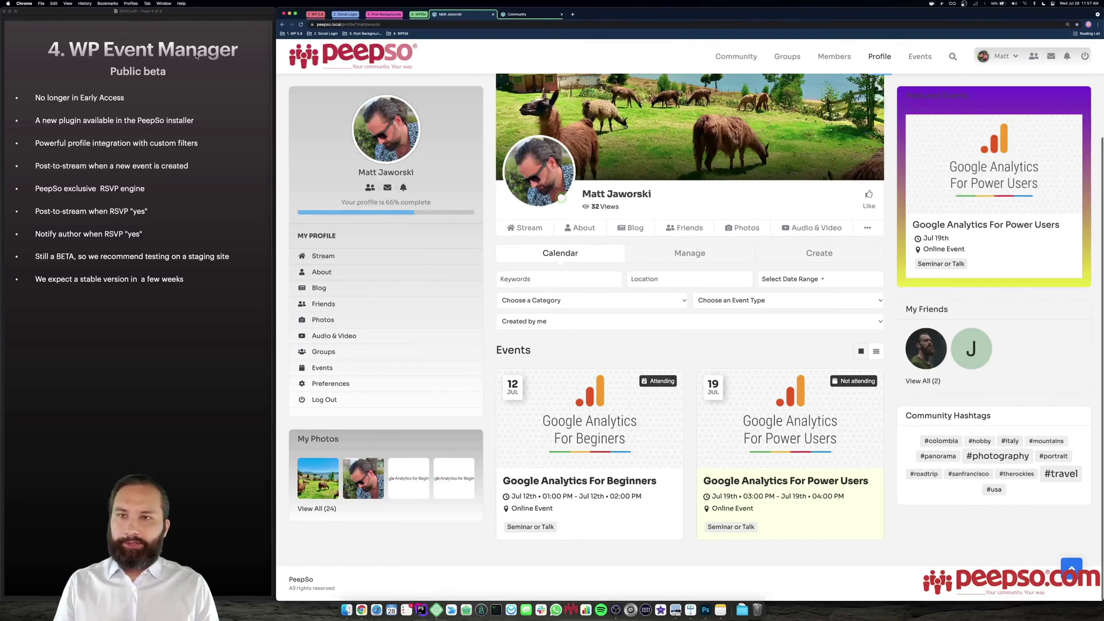
Step: Bring the Preview slide deck showing '4. WP Event Manager' to the front
{"action": "left_click", "coordinate": [196, 55]}
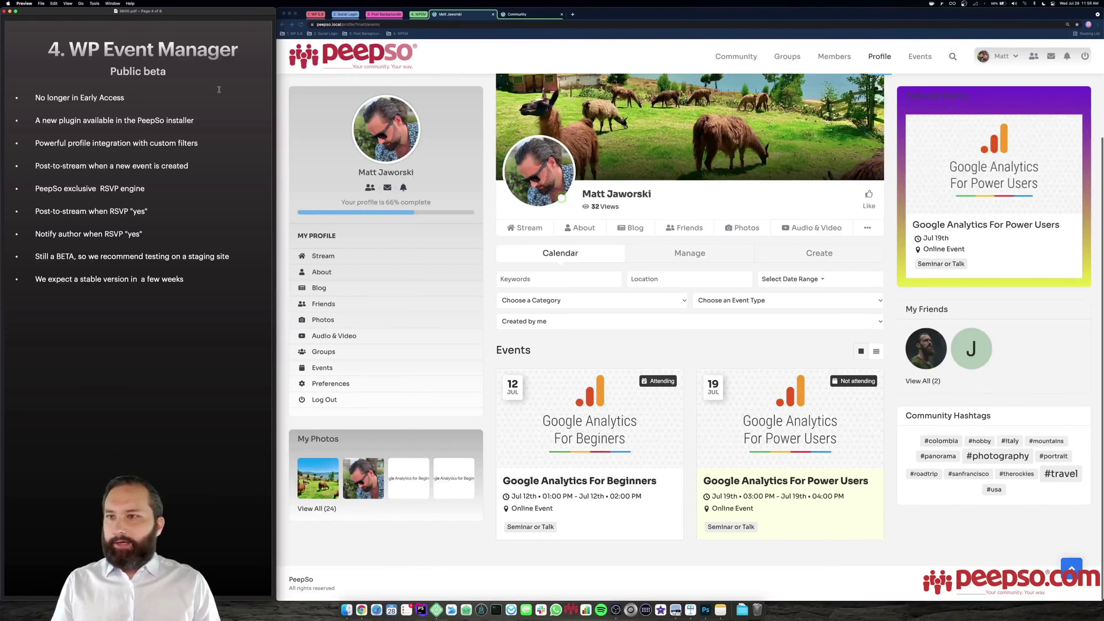
Step: Advance Preview to slide 5, Future, listing MobiLoud and Stories integrations
{"action": "key", "text": "Down"}
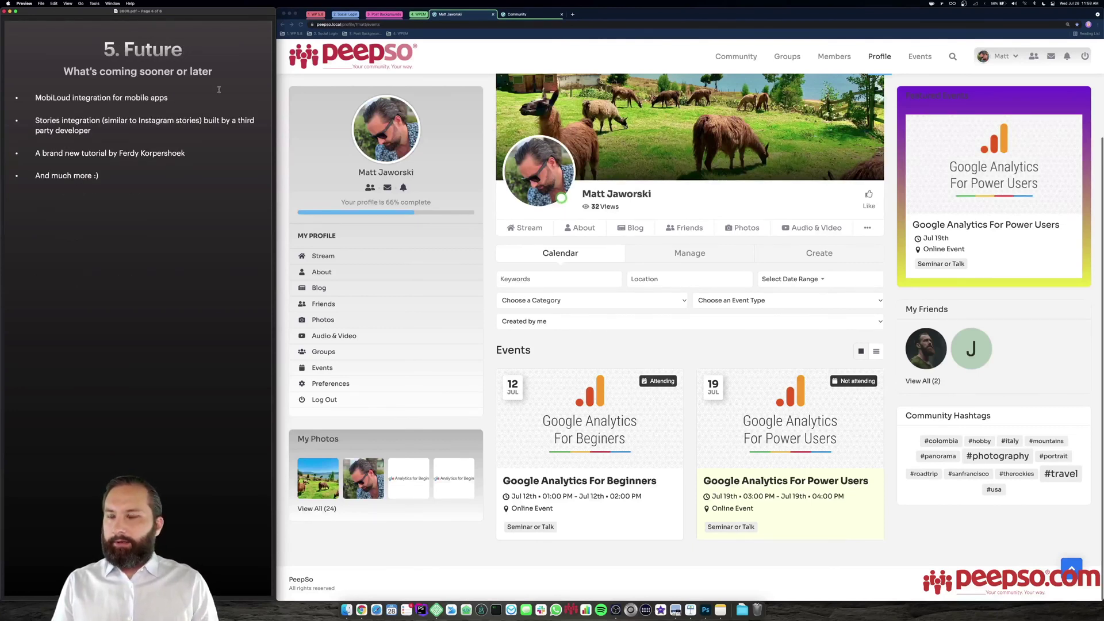